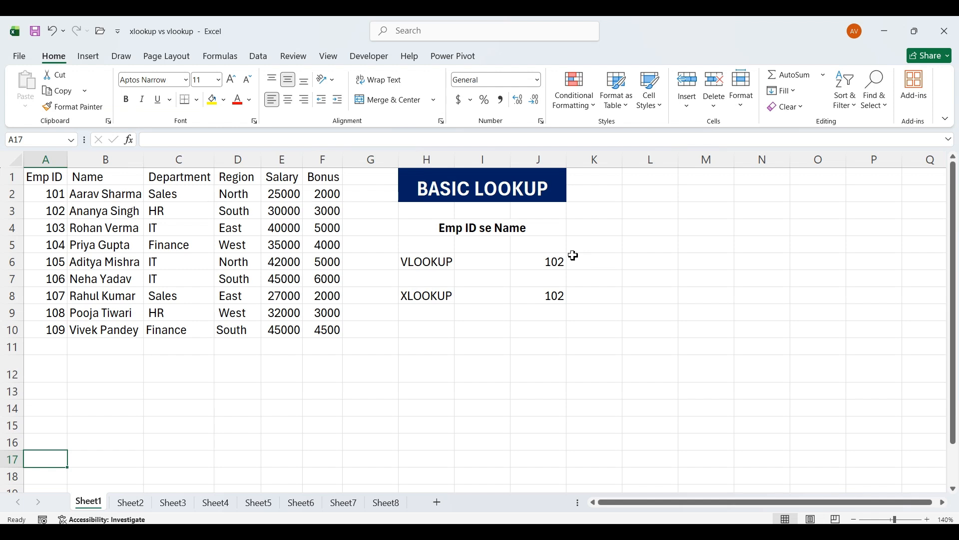
# Look up the name for the Emp ID in J6 by entering =VLOOKUP(J6,A1:F10,2,0) in K6.
pyautogui.click(590, 264)
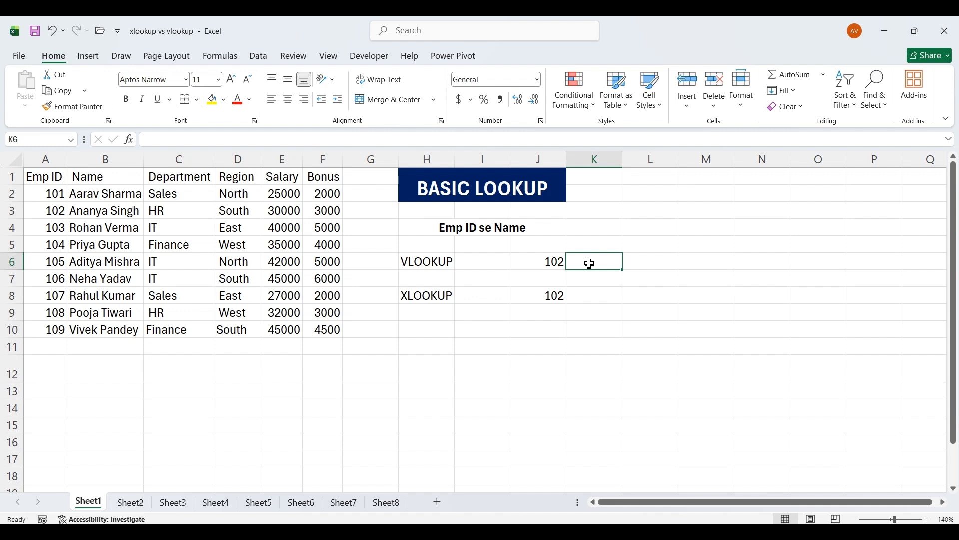
pyautogui.write('=vl')
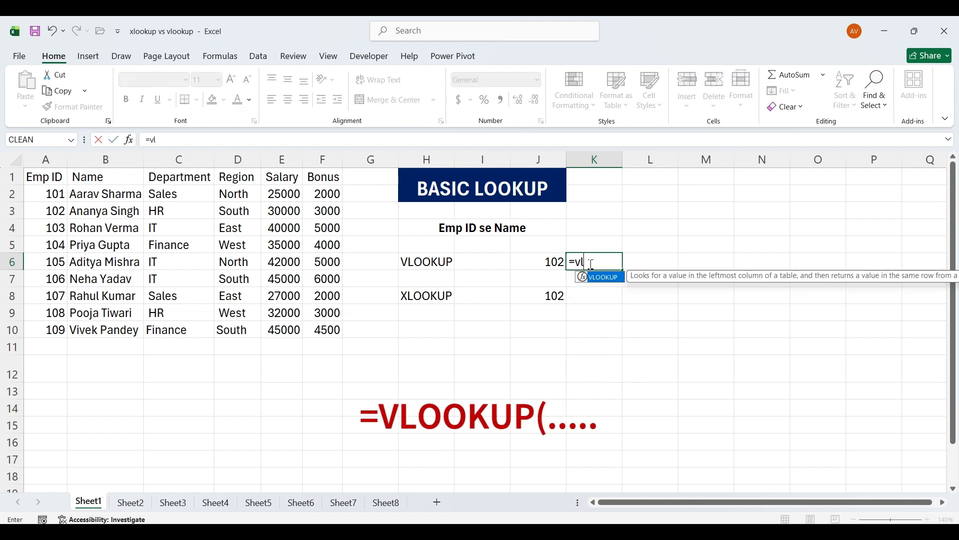
pyautogui.press('Tab')
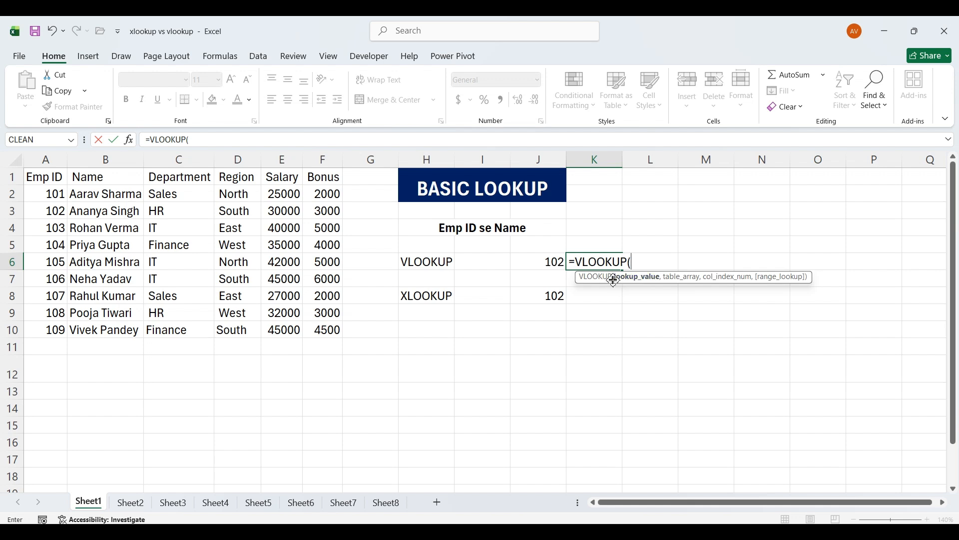
pyautogui.click(542, 265)
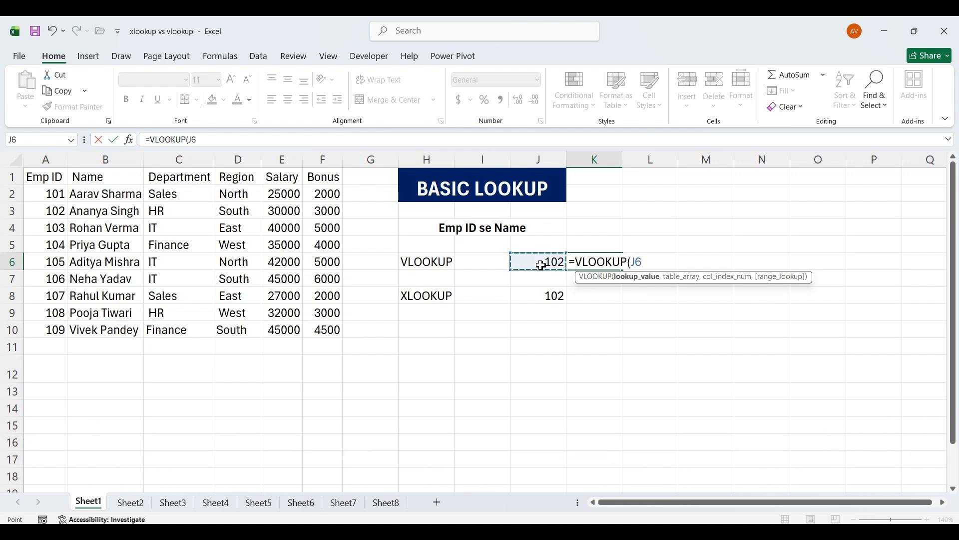
pyautogui.write(',')
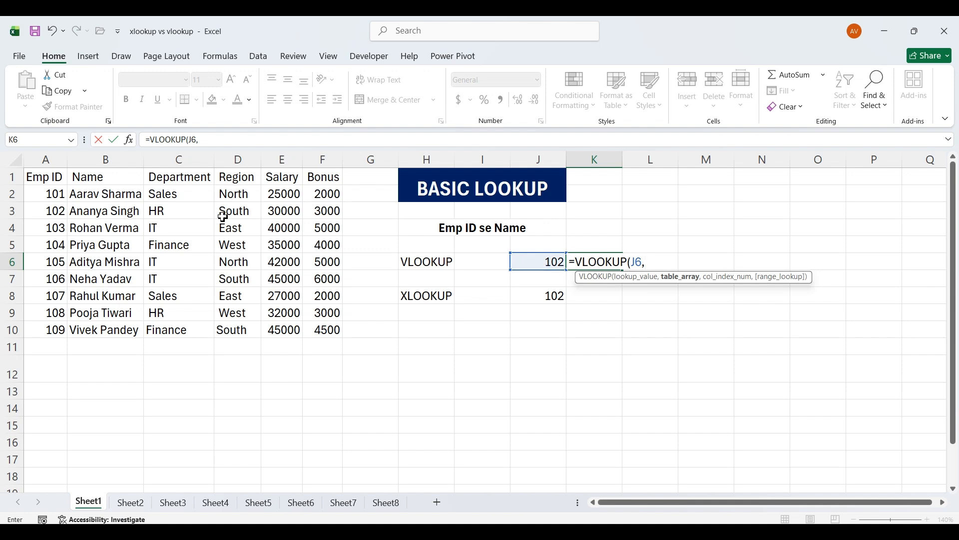
pyautogui.moveTo(34, 179); pyautogui.dragTo(320, 331)
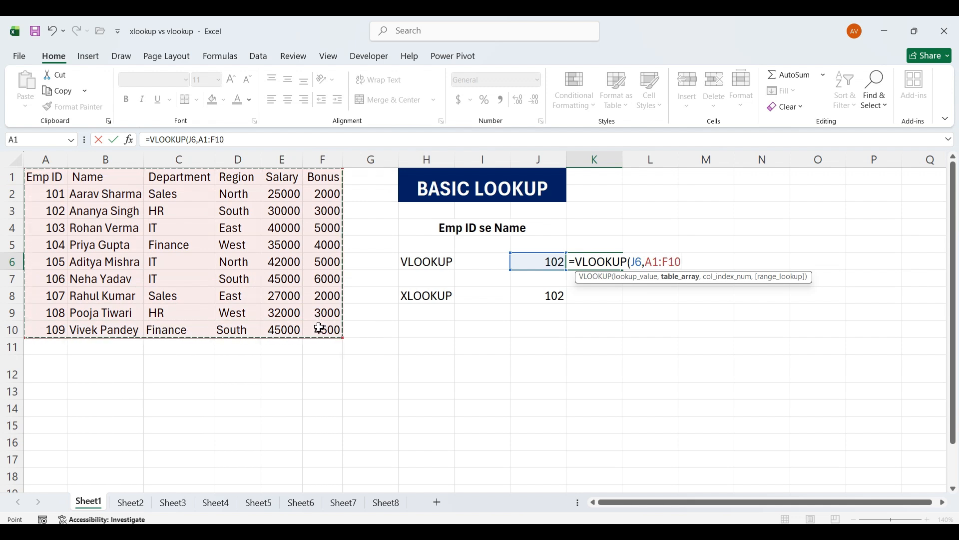
pyautogui.write(',2')
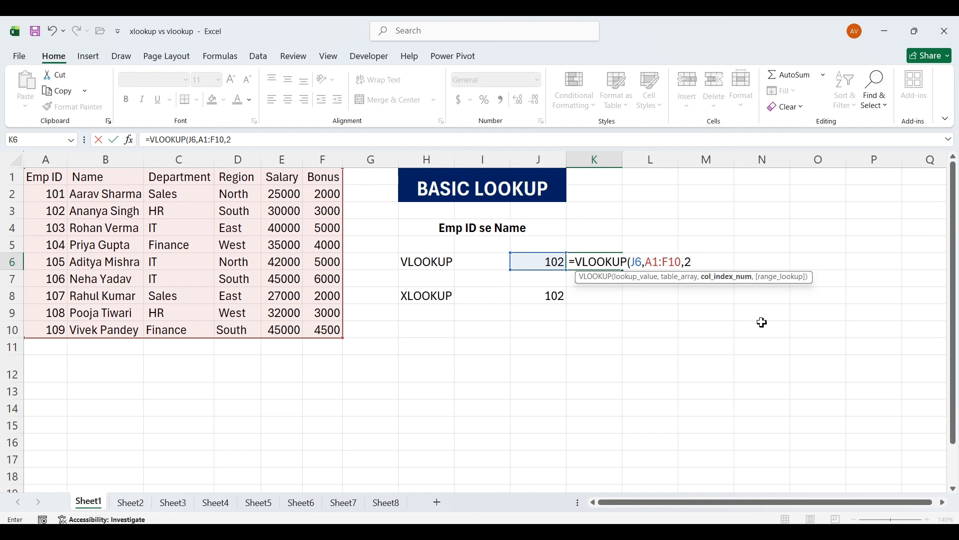
pyautogui.write(',')
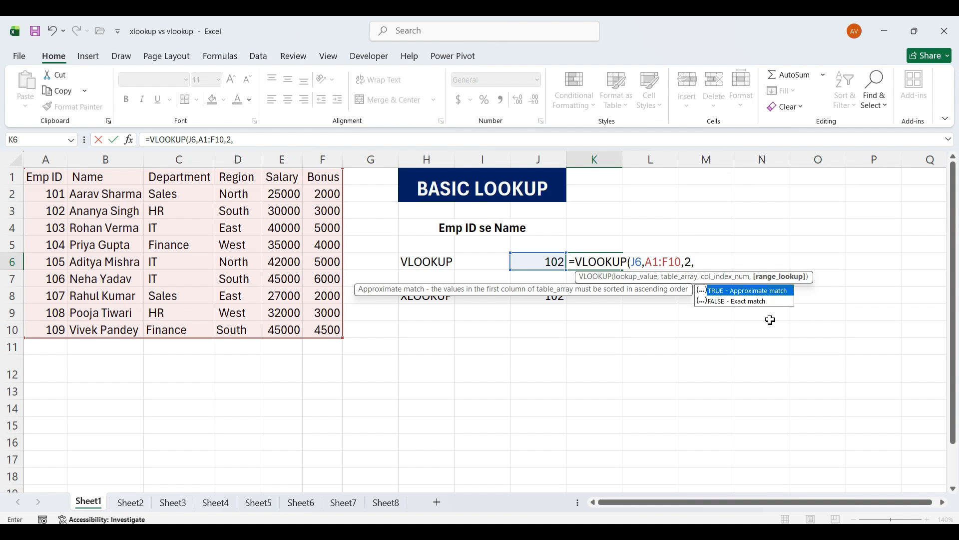
pyautogui.write('0')
pyautogui.press('Return')
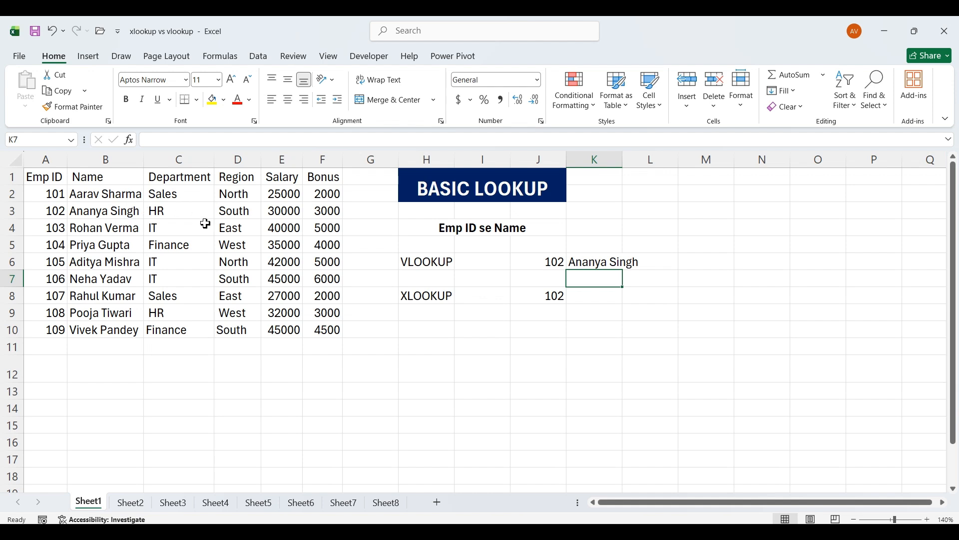
# Look up the name for the Emp ID in J8 by entering =XLOOKUP(J8,A1:A10,B1:B10) in K8.
pyautogui.click(599, 301)
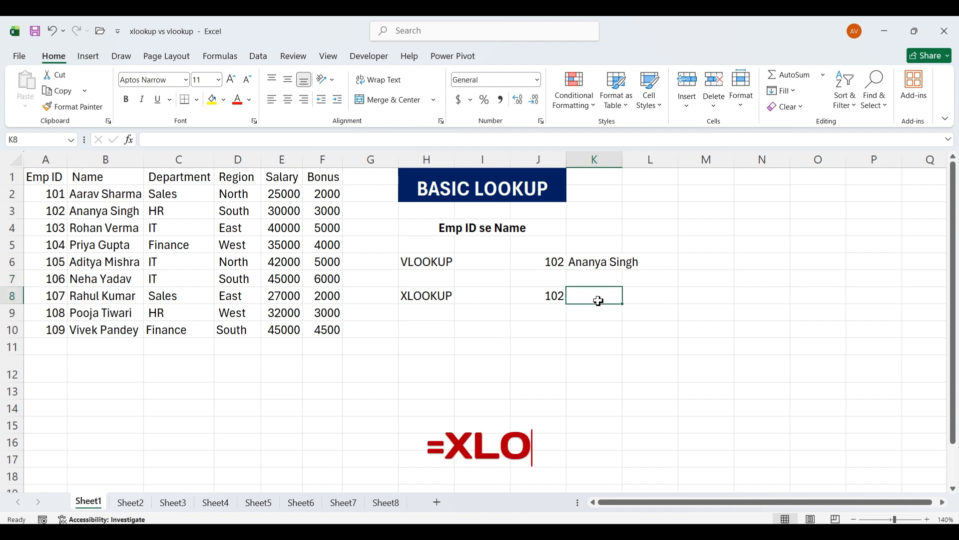
pyautogui.write('=xlo')
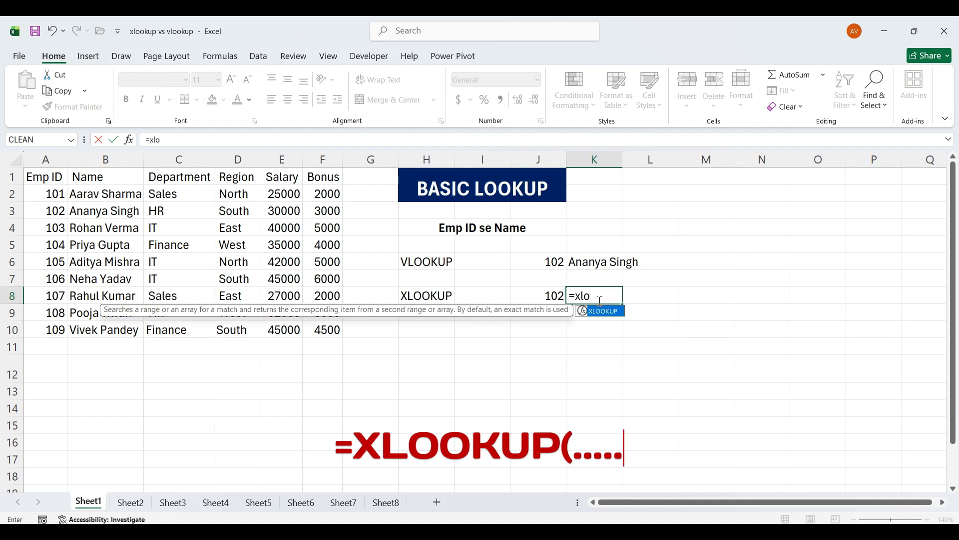
pyautogui.press('Tab')
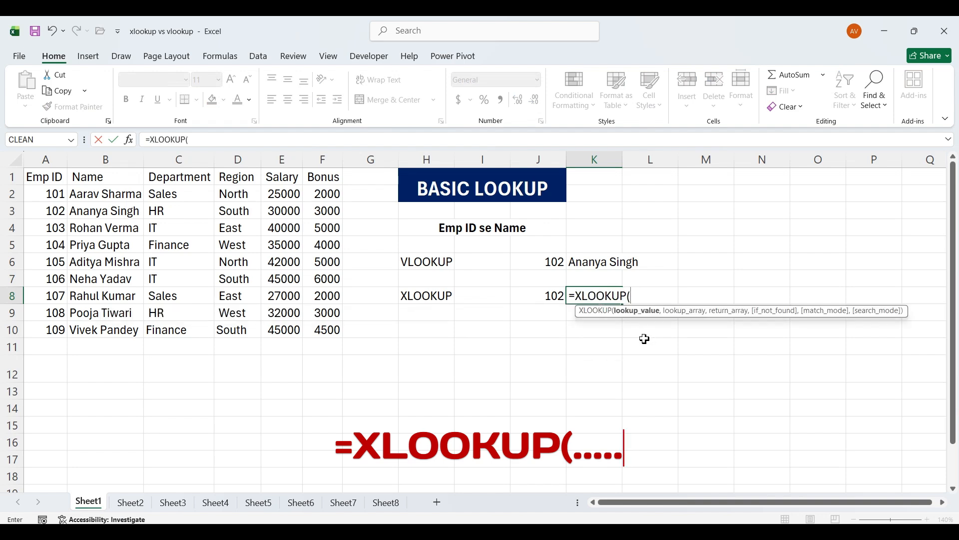
pyautogui.click(546, 298)
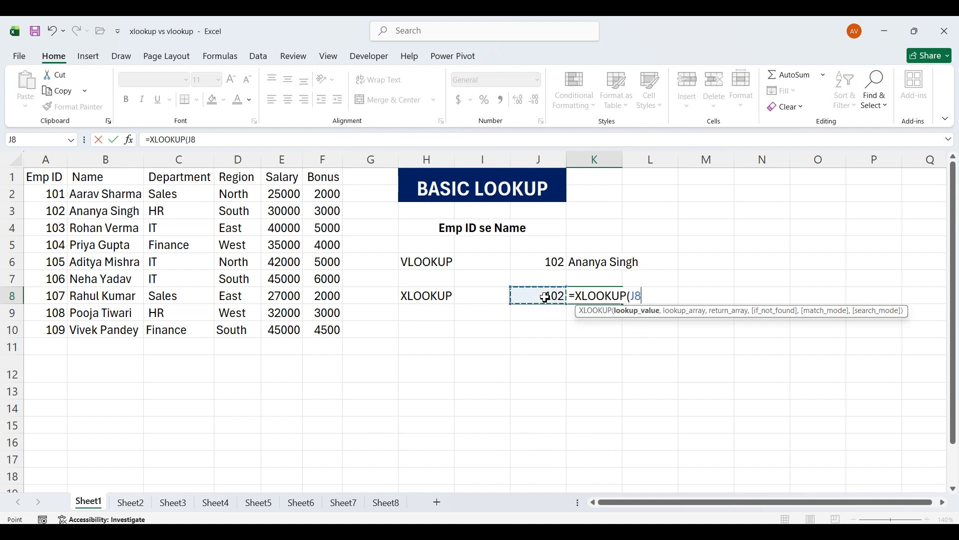
pyautogui.write(',')
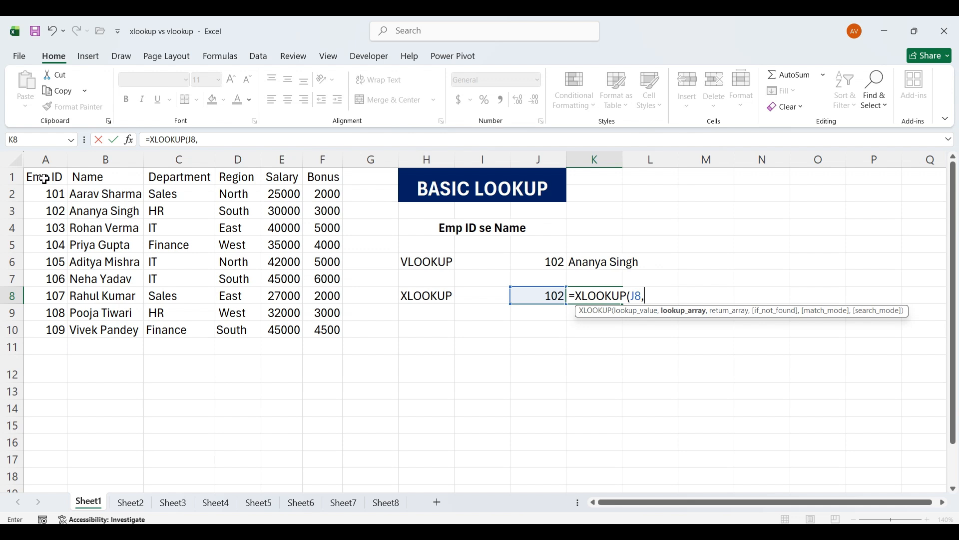
pyautogui.moveTo(43, 178); pyautogui.dragTo(51, 328)
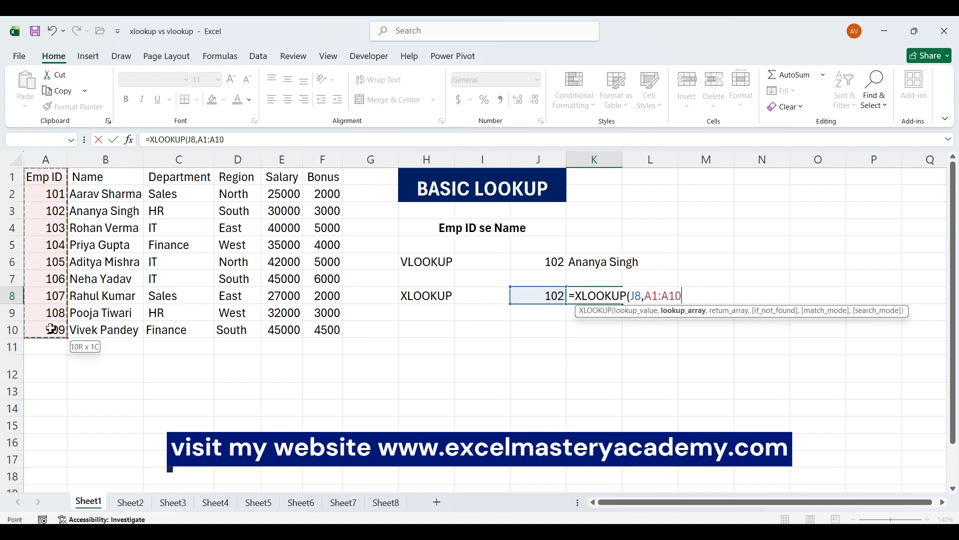
pyautogui.write(',')
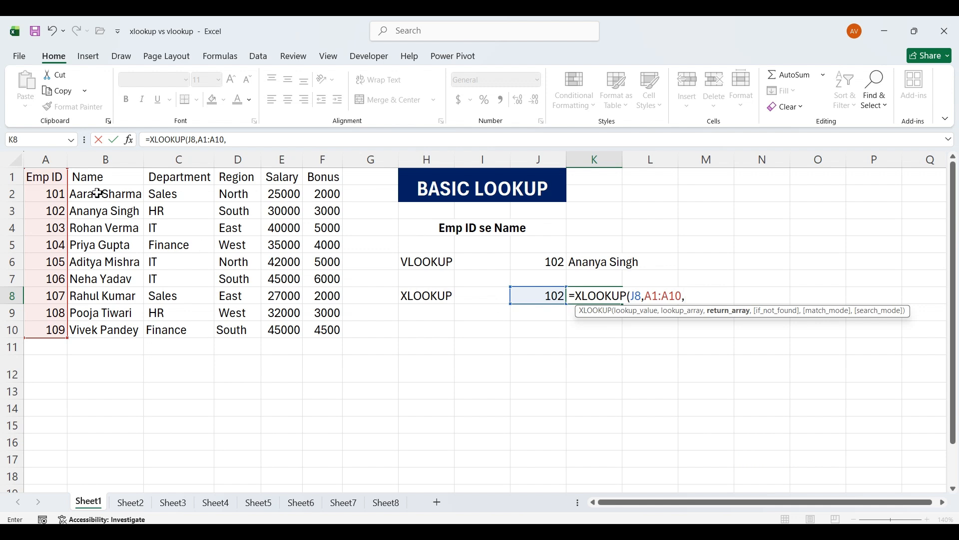
pyautogui.moveTo(95, 181); pyautogui.dragTo(98, 325)
pyautogui.press('Return')
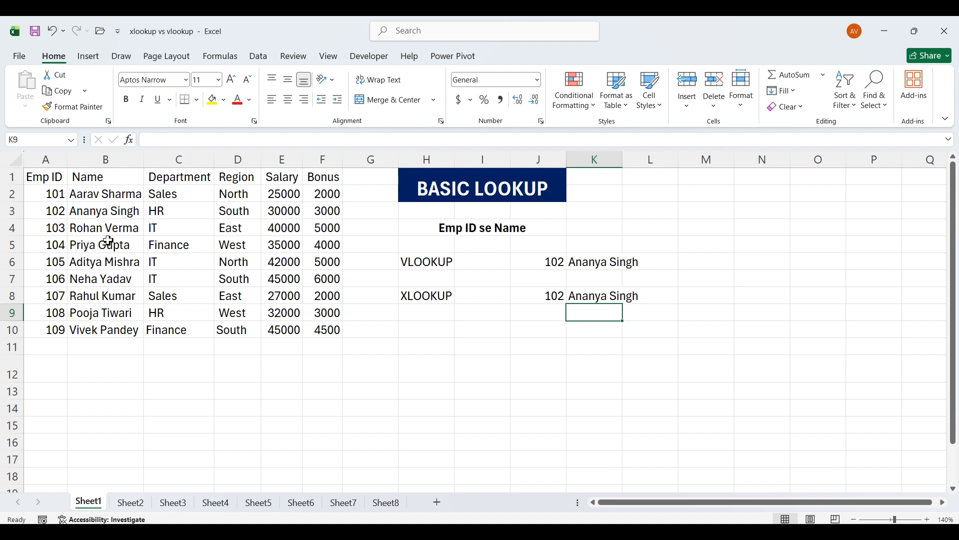
# On Sheet2, try a left lookup of the Emp ID by entering =VLOOKUP(J6,A1:F10,2,0) in L6.
pyautogui.click(128, 504)
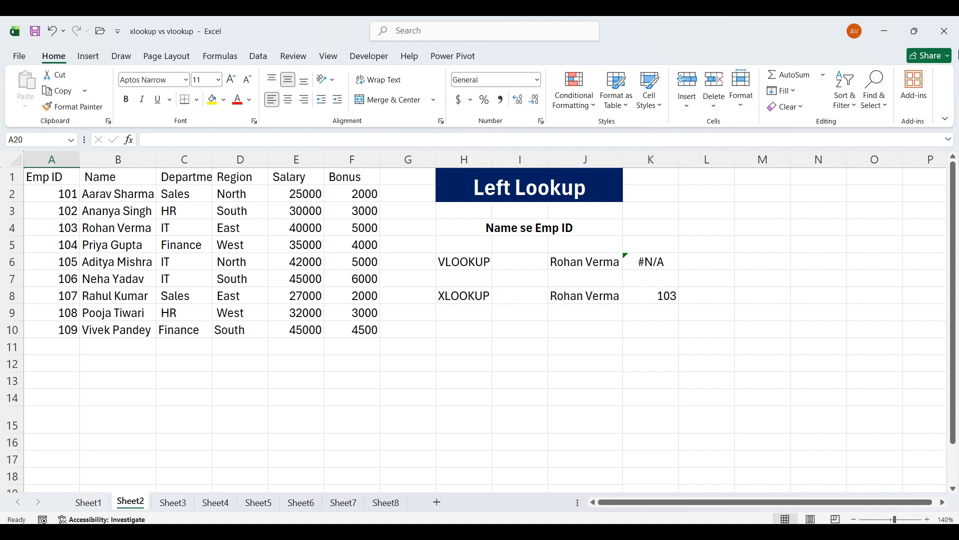
pyautogui.click(722, 268)
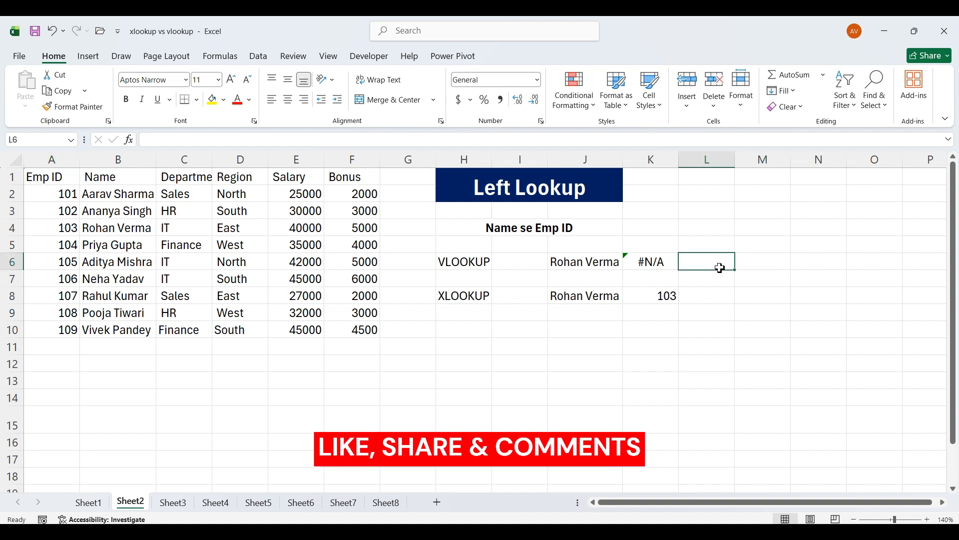
pyautogui.write('=vl')
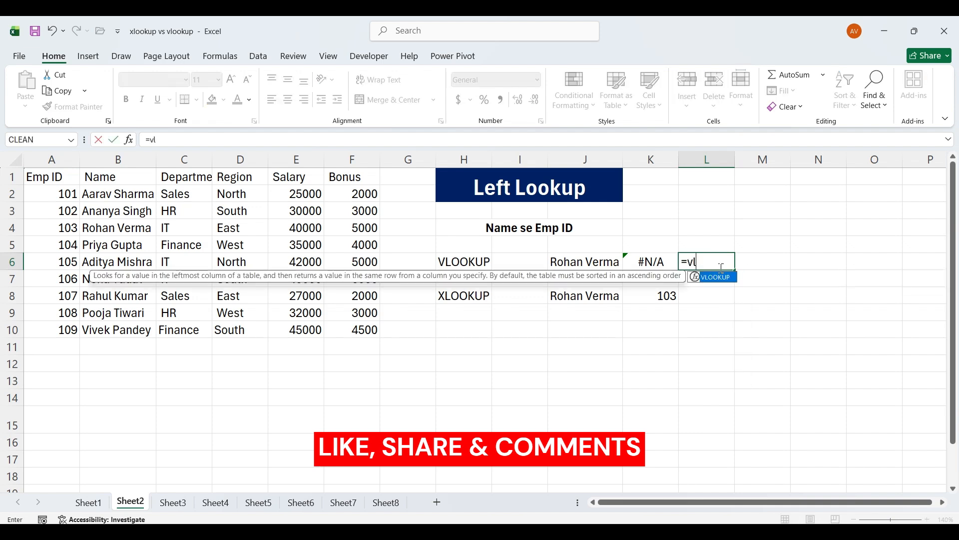
pyautogui.press('Tab')
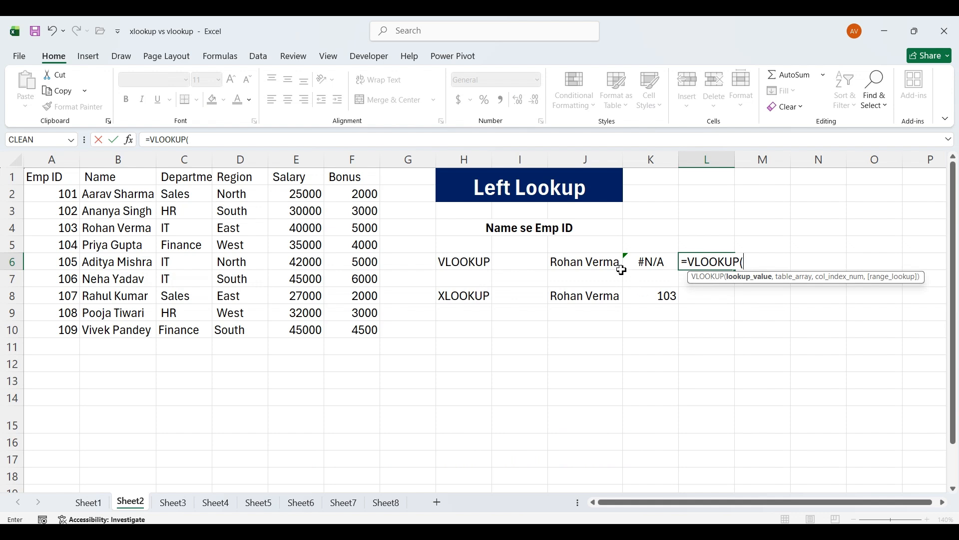
pyautogui.click(606, 265)
pyautogui.write(',')
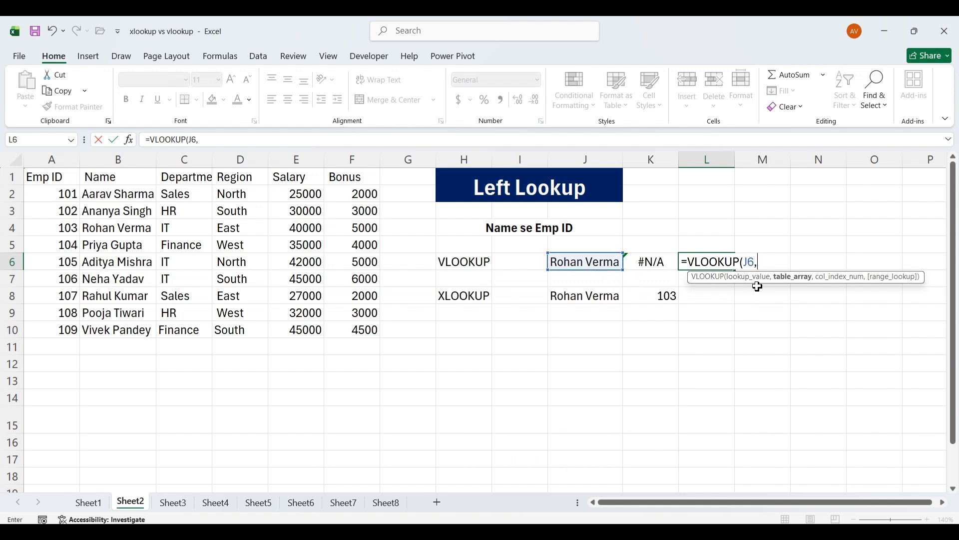
pyautogui.moveTo(54, 178); pyautogui.dragTo(345, 326)
pyautogui.write(',')
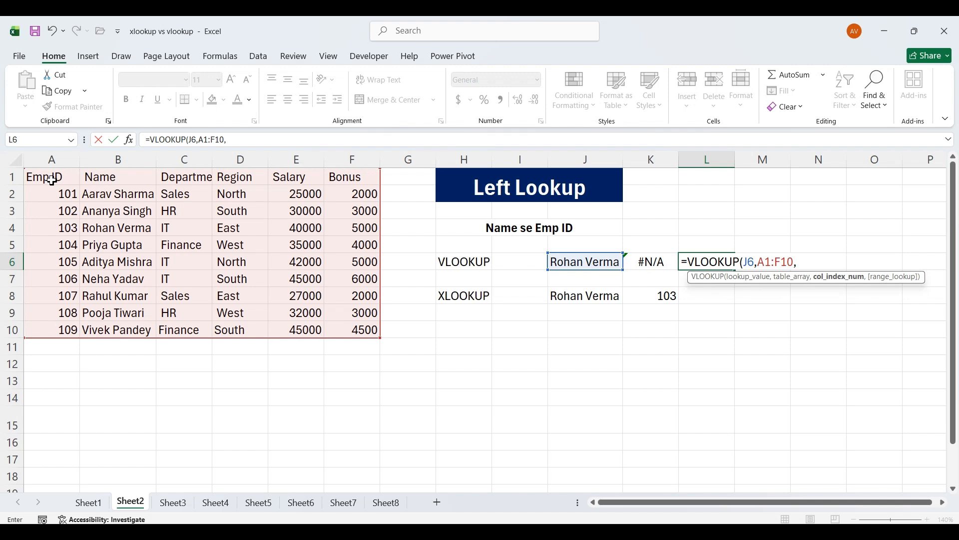
pyautogui.write('2,0')
pyautogui.press('Return')
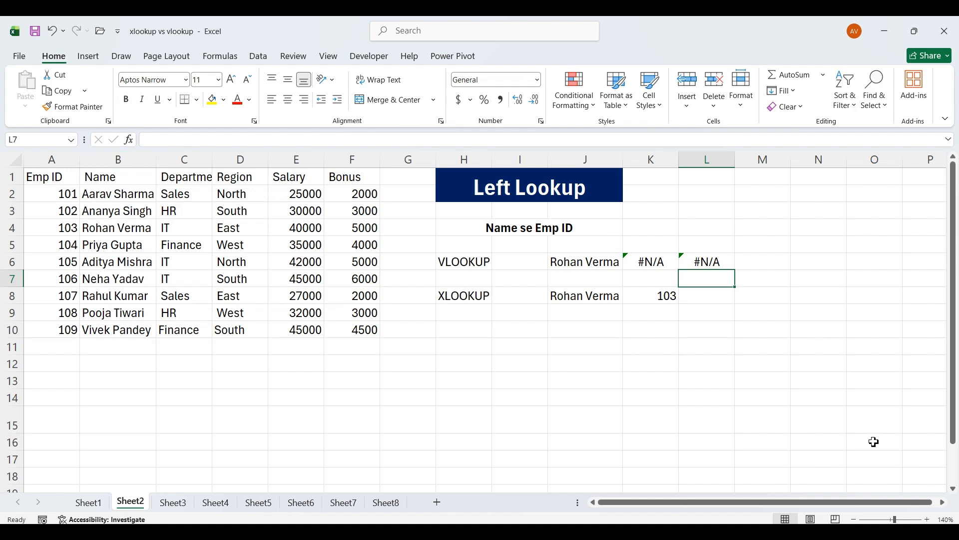
# Look up the Emp ID for the name in J8 by entering =XLOOKUP(J8,B1:B10,A1:A10) in L8.
pyautogui.click(716, 299)
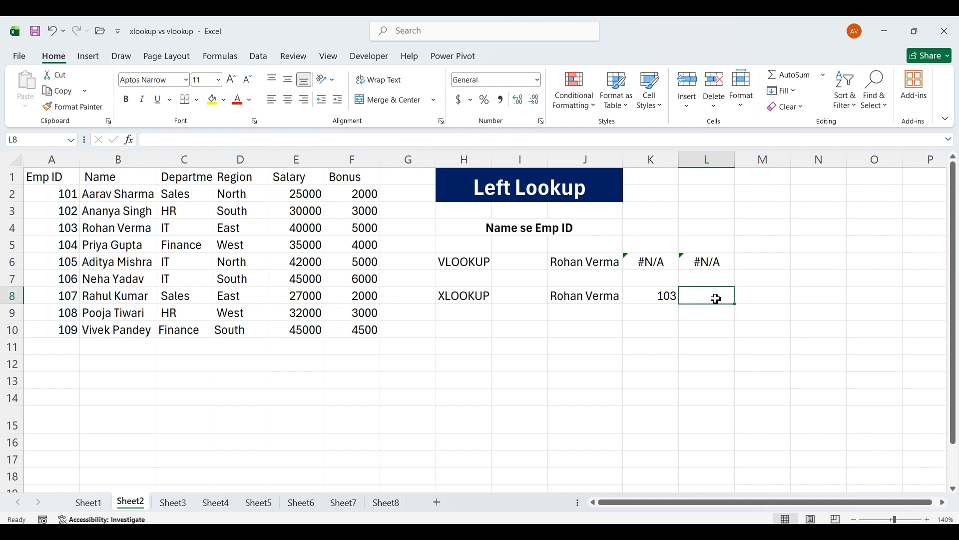
pyautogui.write('=xlo')
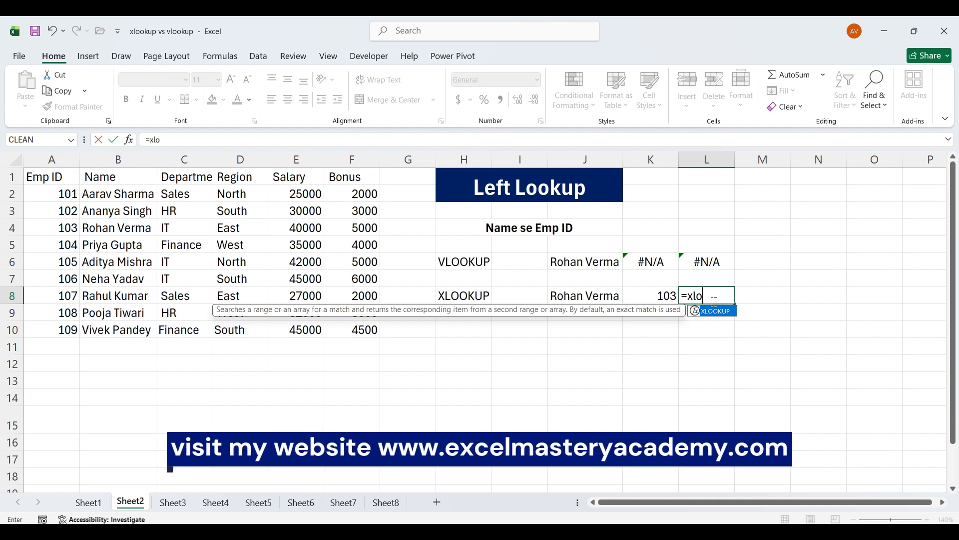
pyautogui.press('Tab')
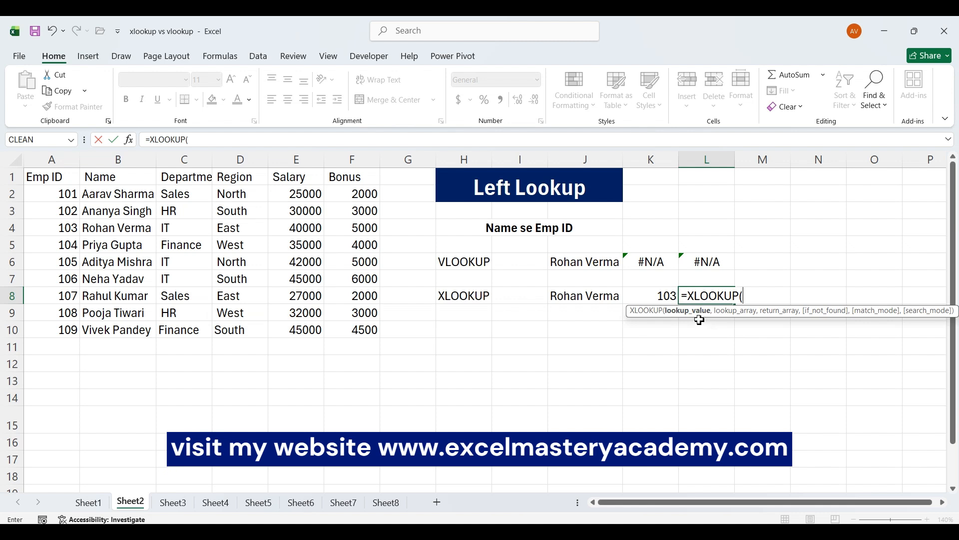
pyautogui.click(579, 299)
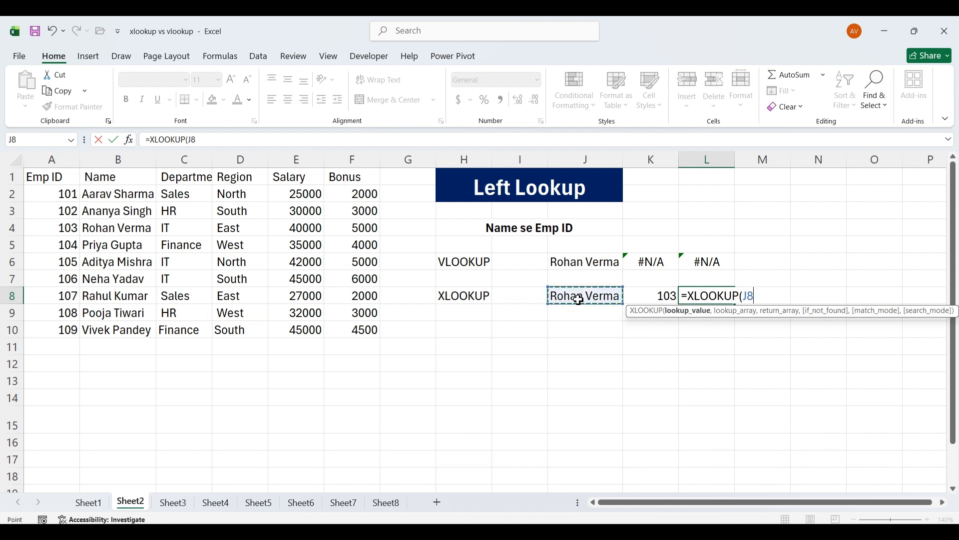
pyautogui.write(',')
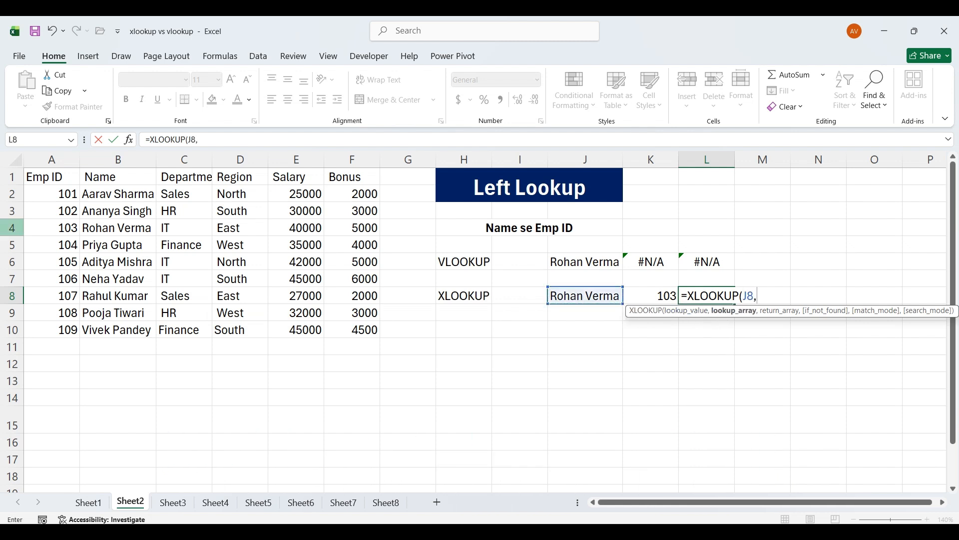
pyautogui.moveTo(118, 180); pyautogui.dragTo(125, 326)
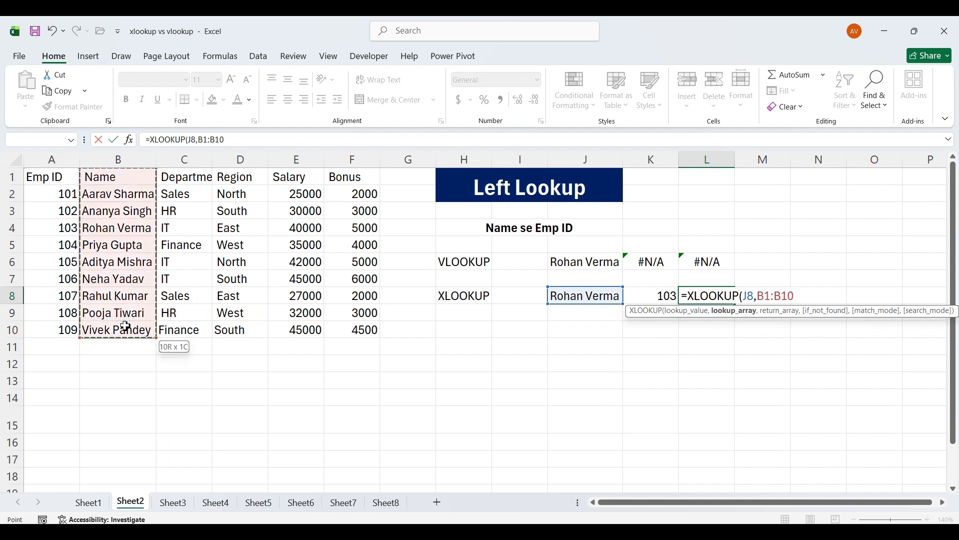
pyautogui.write(',')
pyautogui.moveTo(58, 188); pyautogui.dragTo(71, 326)
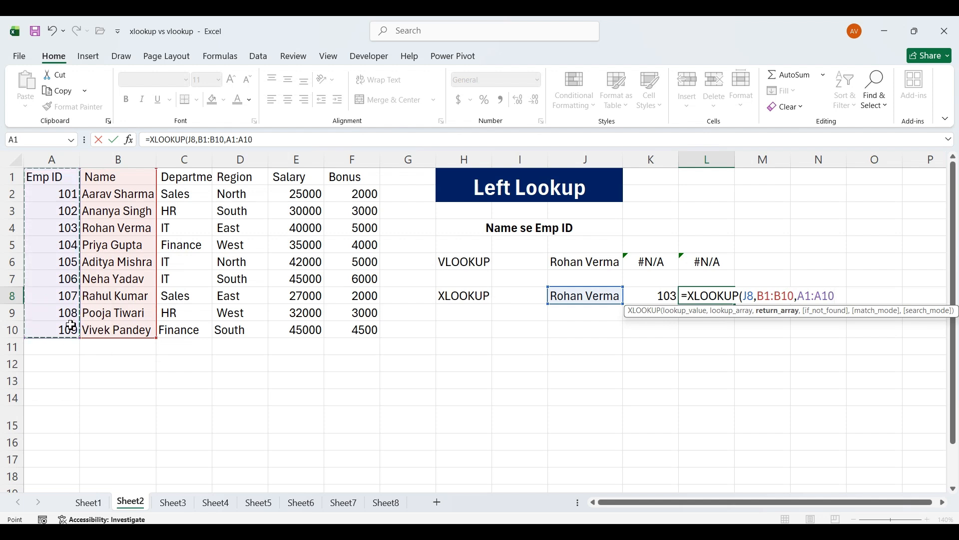
pyautogui.press('Return')
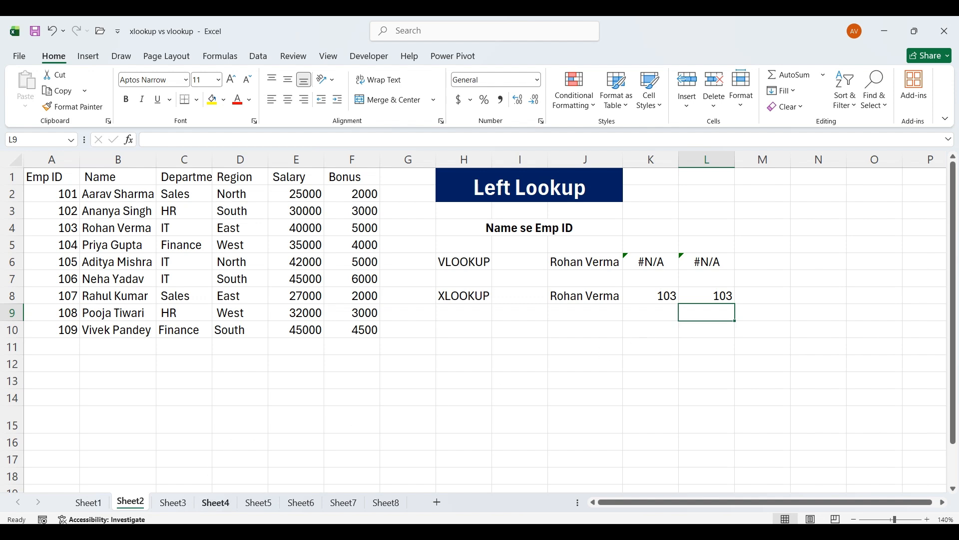
# On Sheet3, look up the department for the name in J6 by entering =VLOOKUP(J6,B1:F10,2,0) in L6.
pyautogui.click(183, 508)
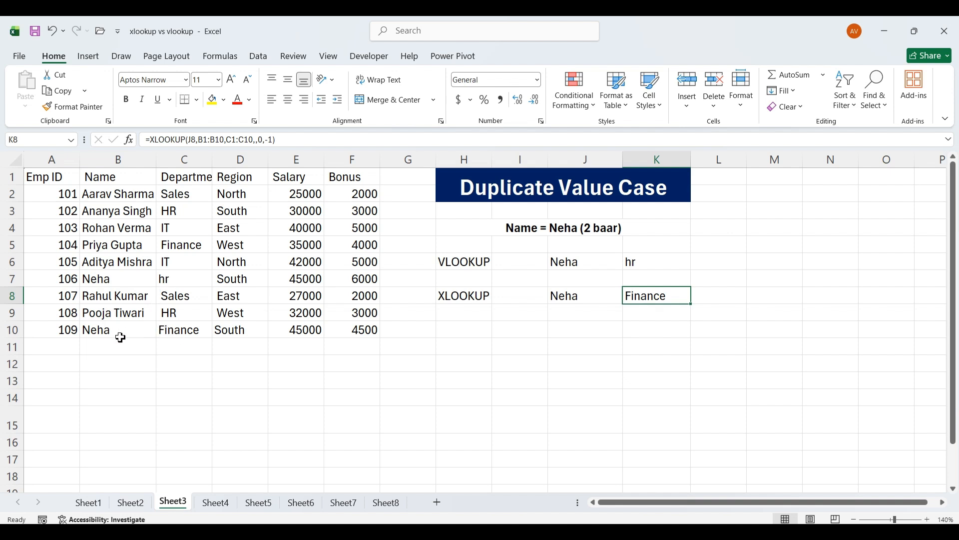
pyautogui.click(722, 263)
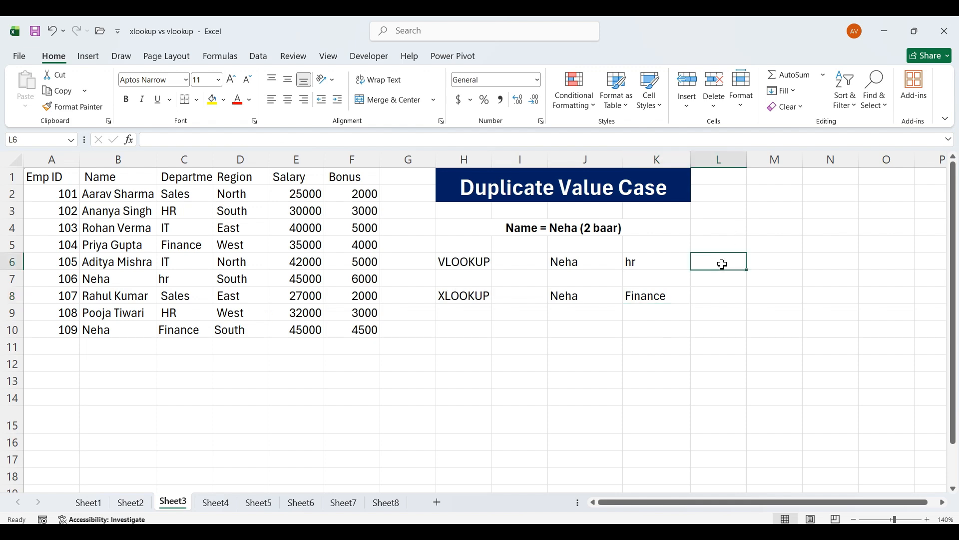
pyautogui.write('=vlo')
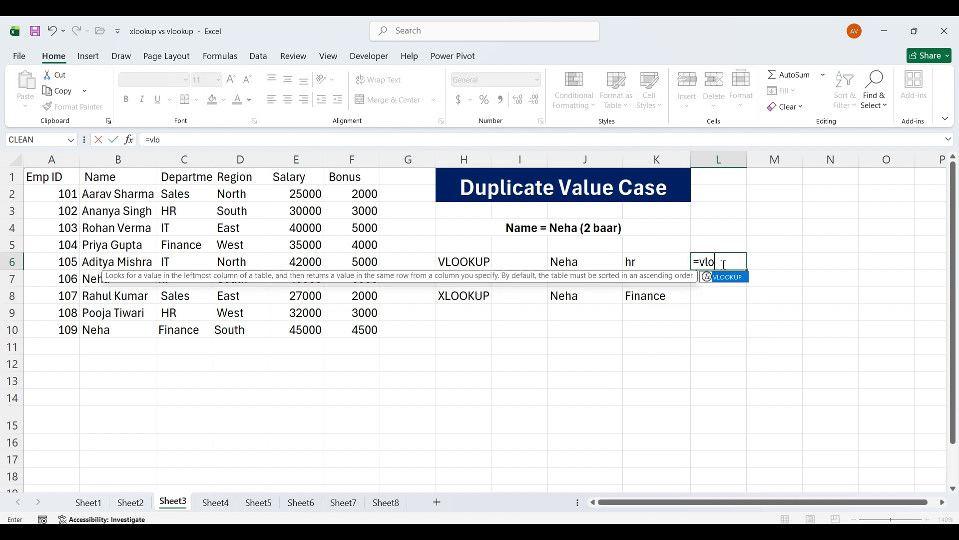
pyautogui.press('Tab')
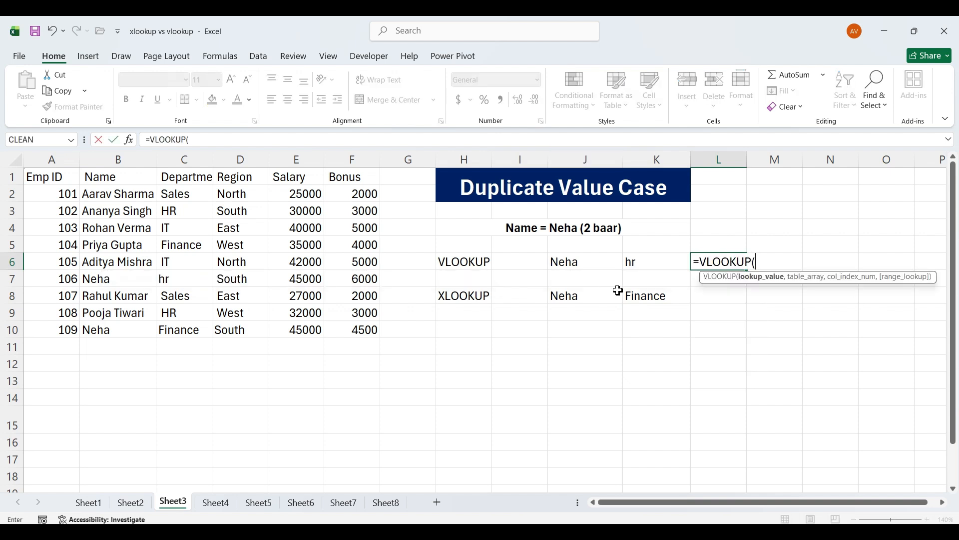
pyautogui.click(593, 262)
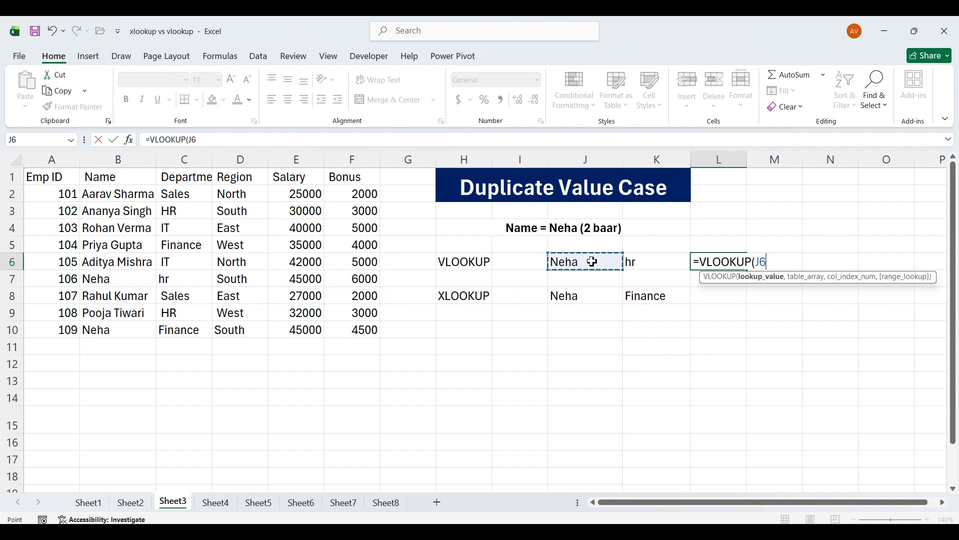
pyautogui.write(',')
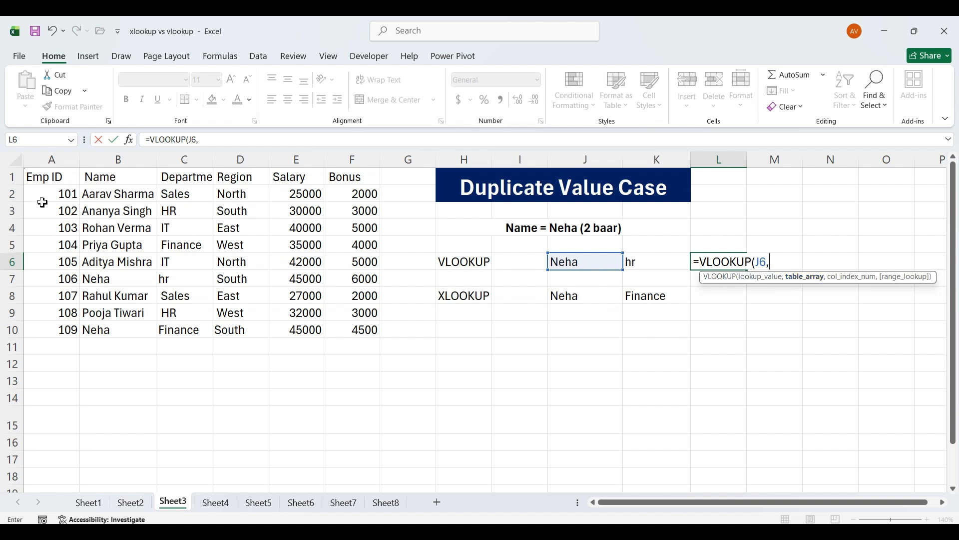
pyautogui.moveTo(56, 179); pyautogui.dragTo(110, 192)
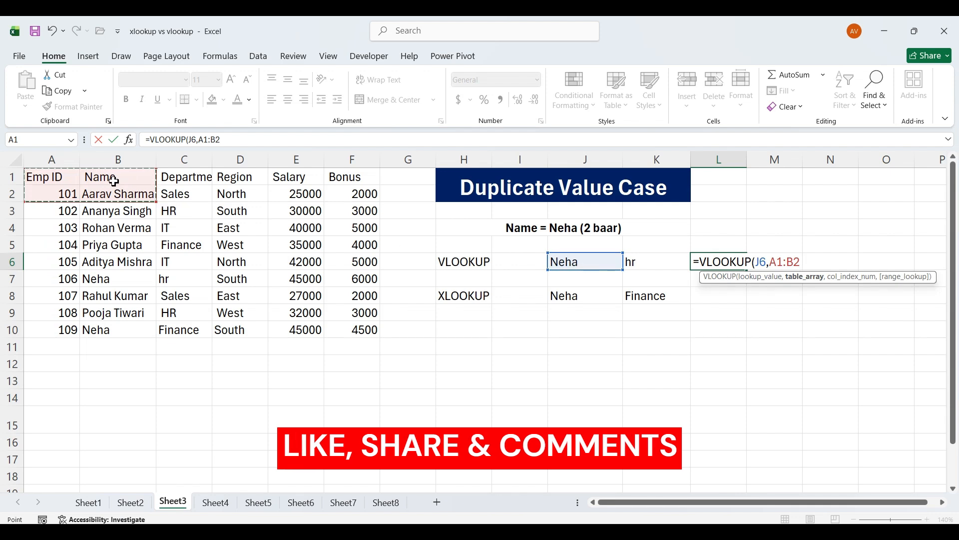
pyautogui.moveTo(100, 177); pyautogui.dragTo(353, 333)
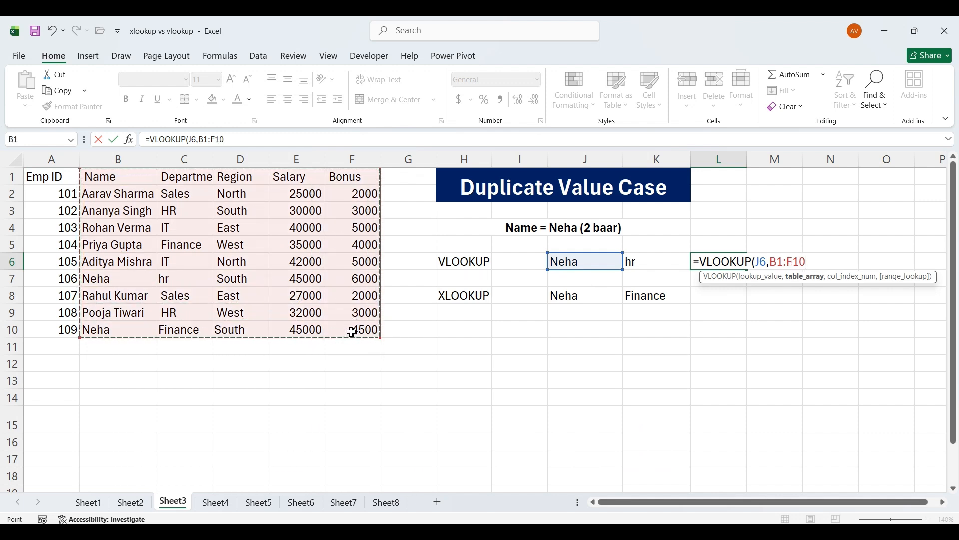
pyautogui.write(',')
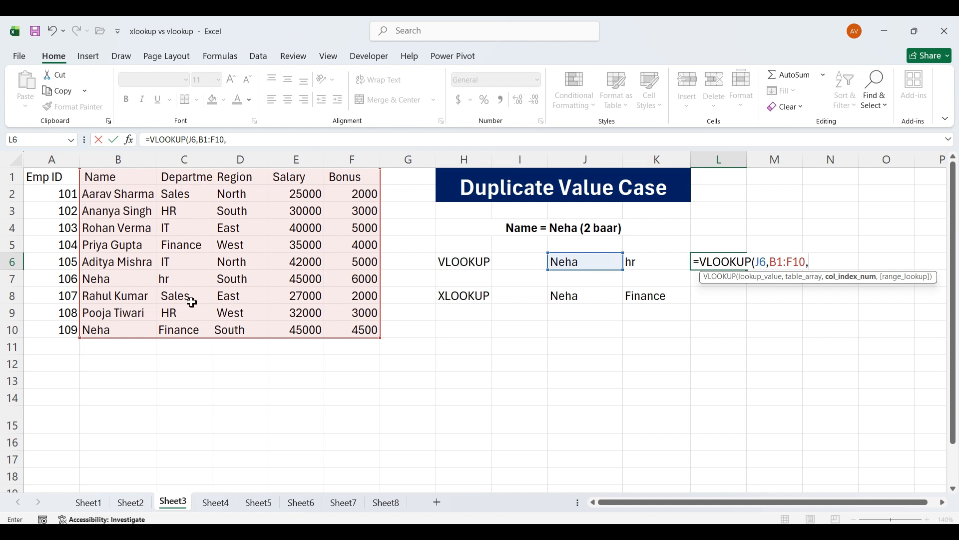
pyautogui.write(',0')
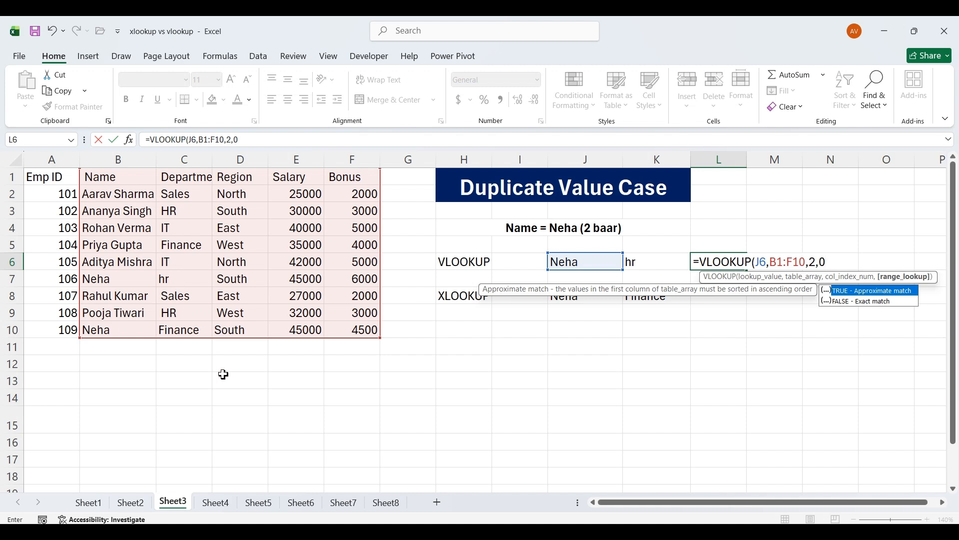
pyautogui.press('Return')
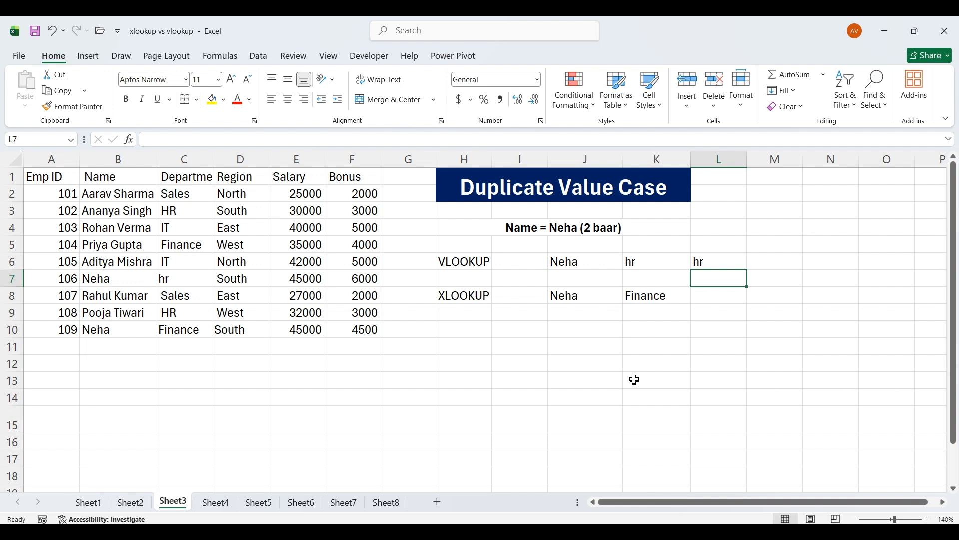
# Look up the department of the last match for the name in J8 by entering =XLOOKUP(J8,B1:B10,C1:C10,,0,-1) in L8.
pyautogui.click(720, 303)
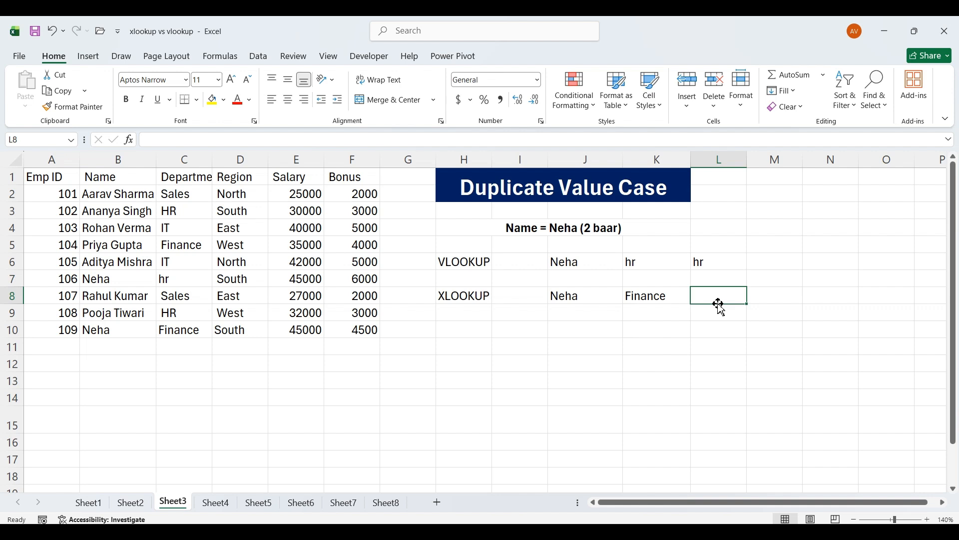
pyautogui.write('=')
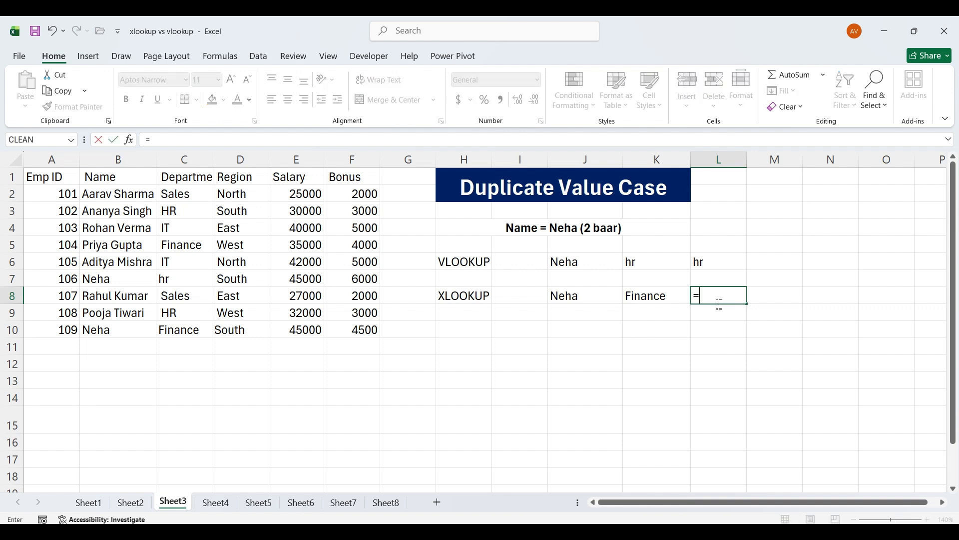
pyautogui.write('xlo')
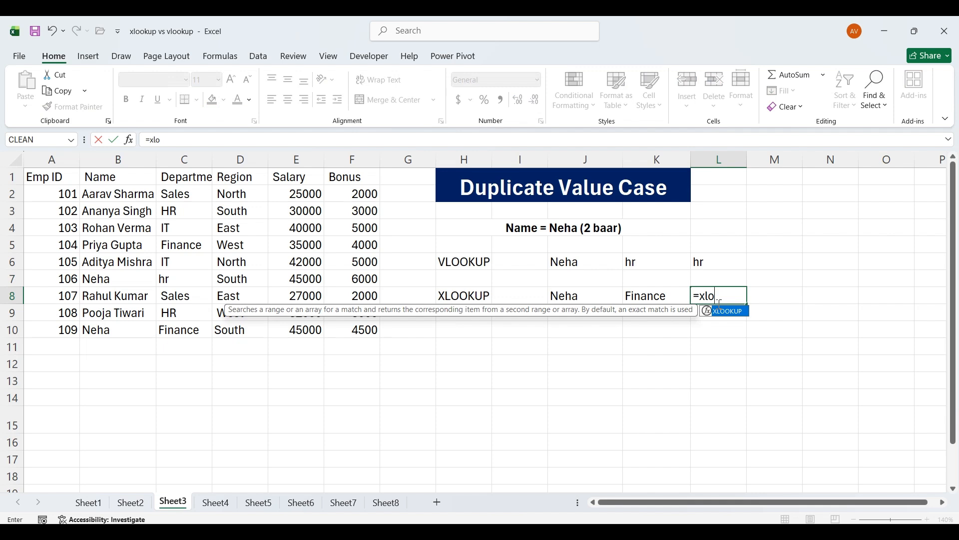
pyautogui.press('Tab')
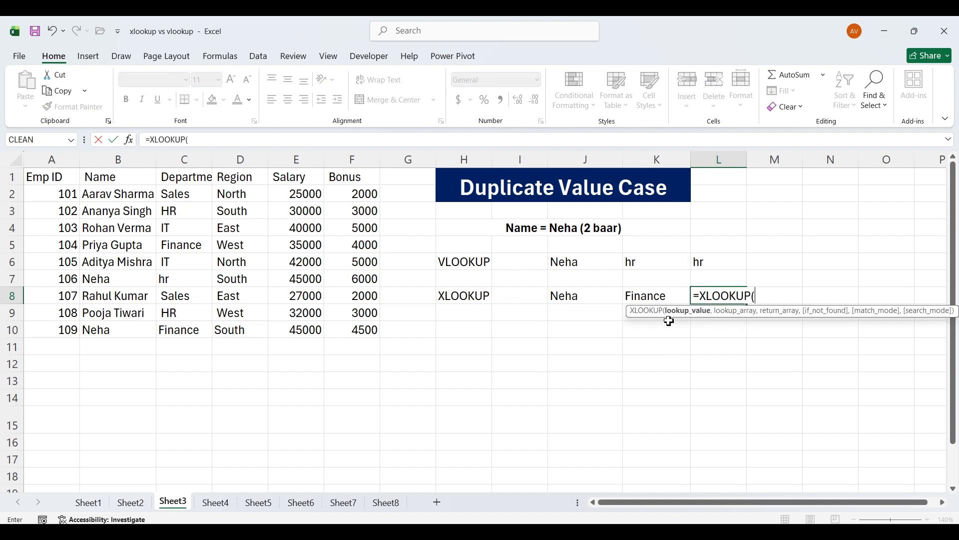
pyautogui.click(587, 299)
pyautogui.write(',')
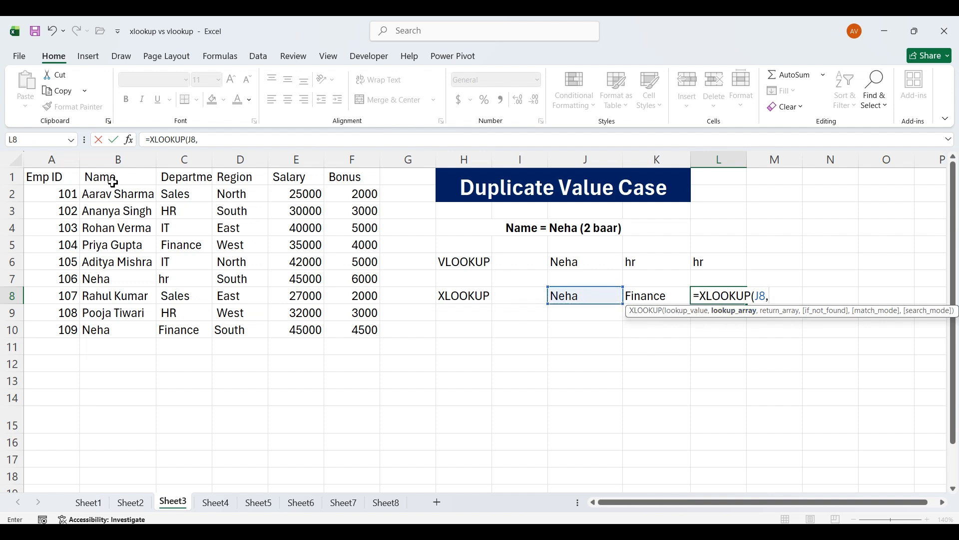
pyautogui.moveTo(113, 178); pyautogui.dragTo(114, 327)
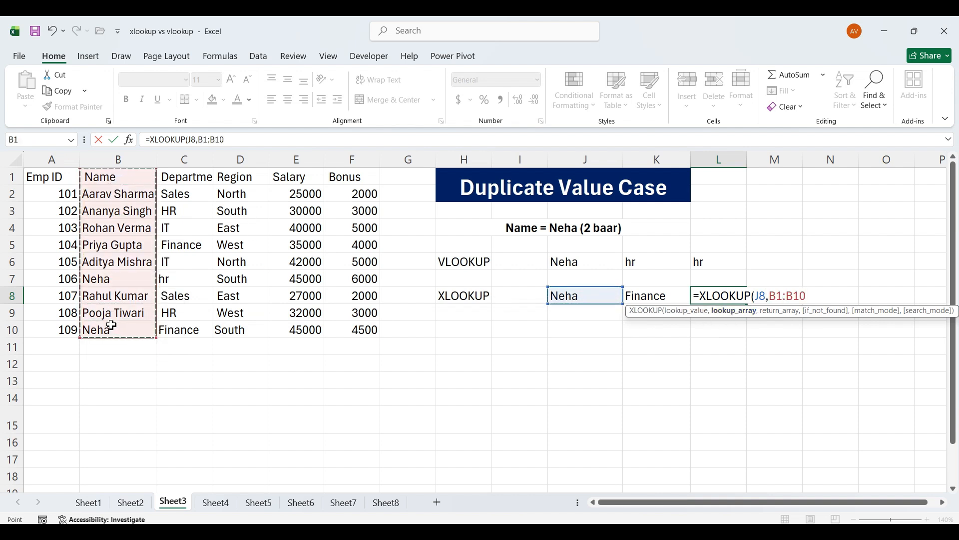
pyautogui.write(',')
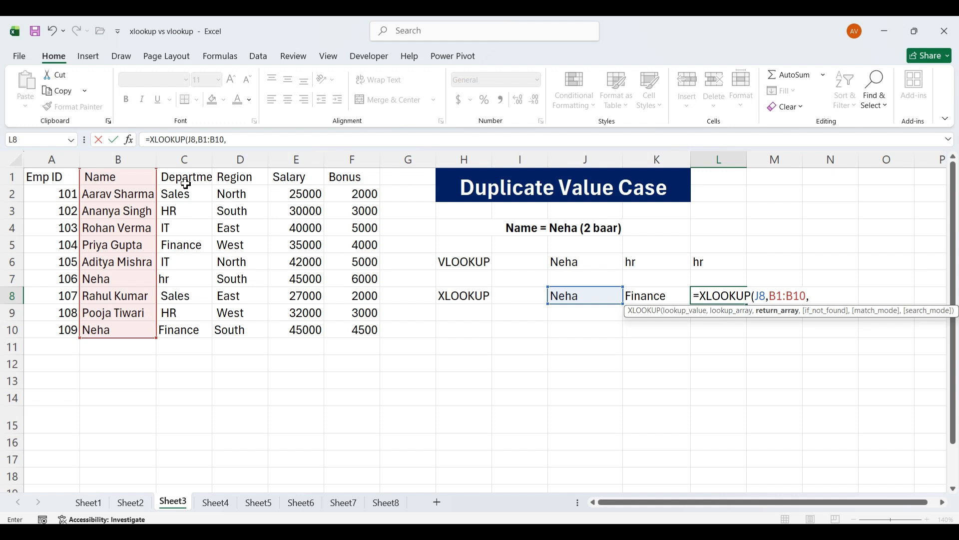
pyautogui.moveTo(188, 178); pyautogui.dragTo(198, 328)
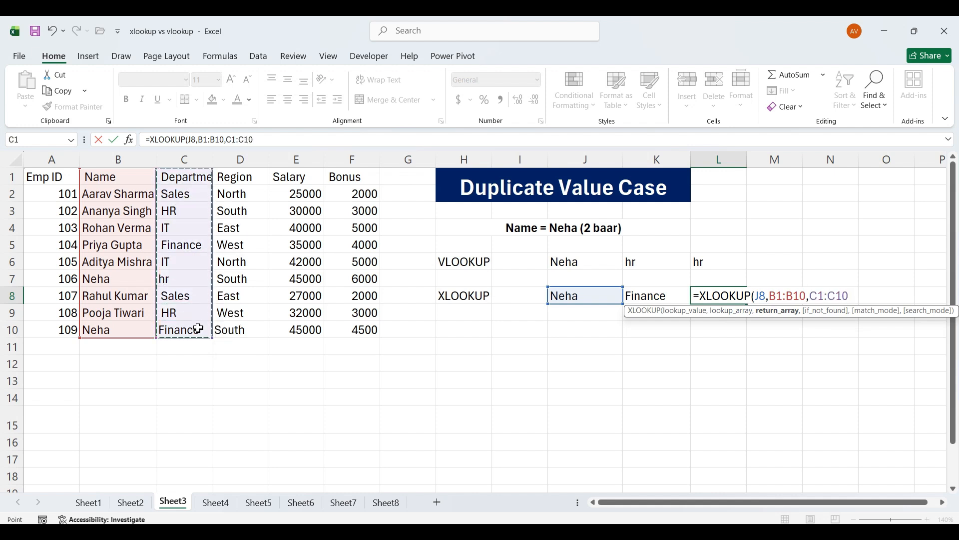
pyautogui.write(',')
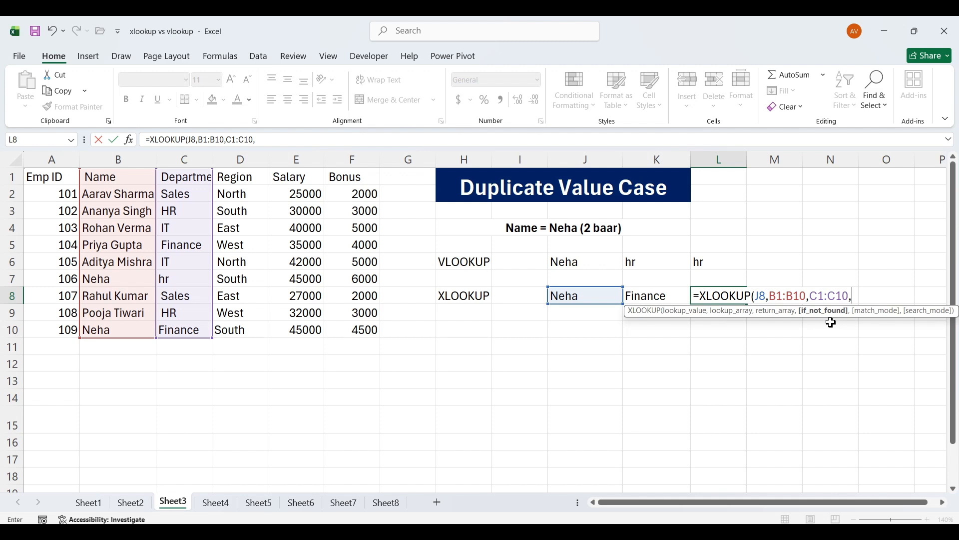
pyautogui.write(',')
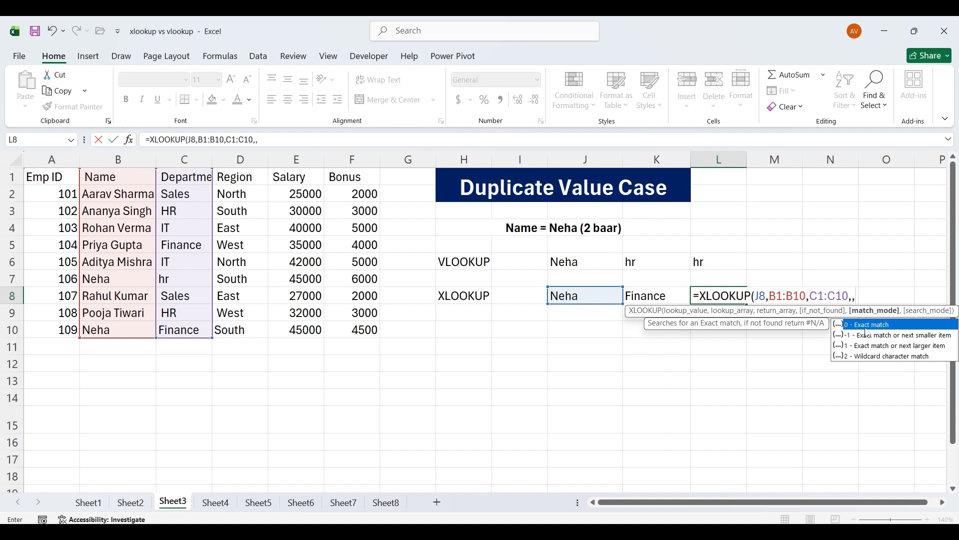
pyautogui.write('0')
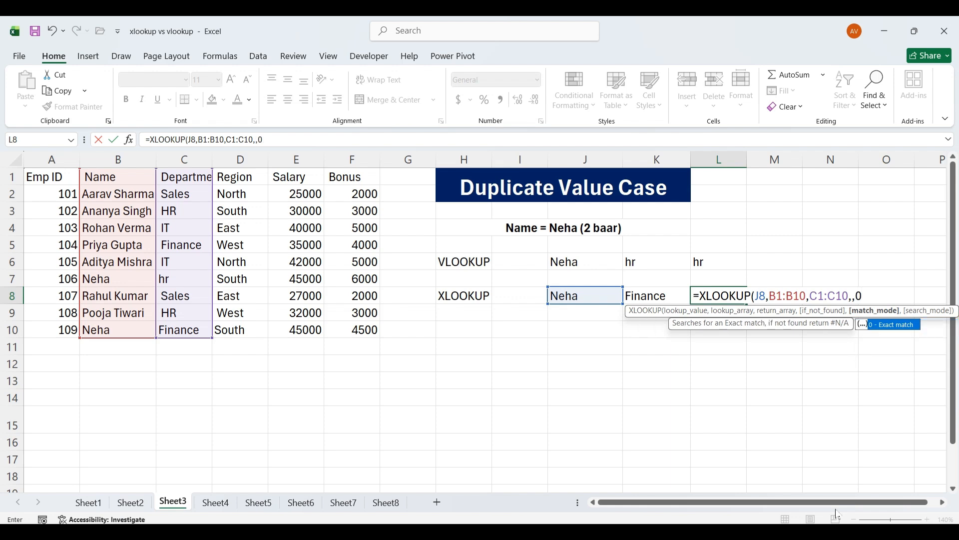
pyautogui.write(',')
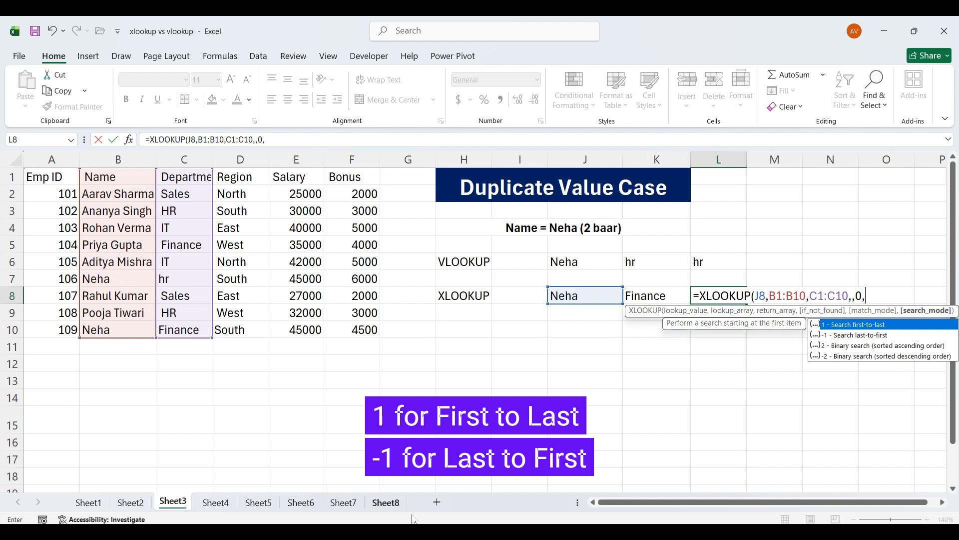
pyautogui.write('-1')
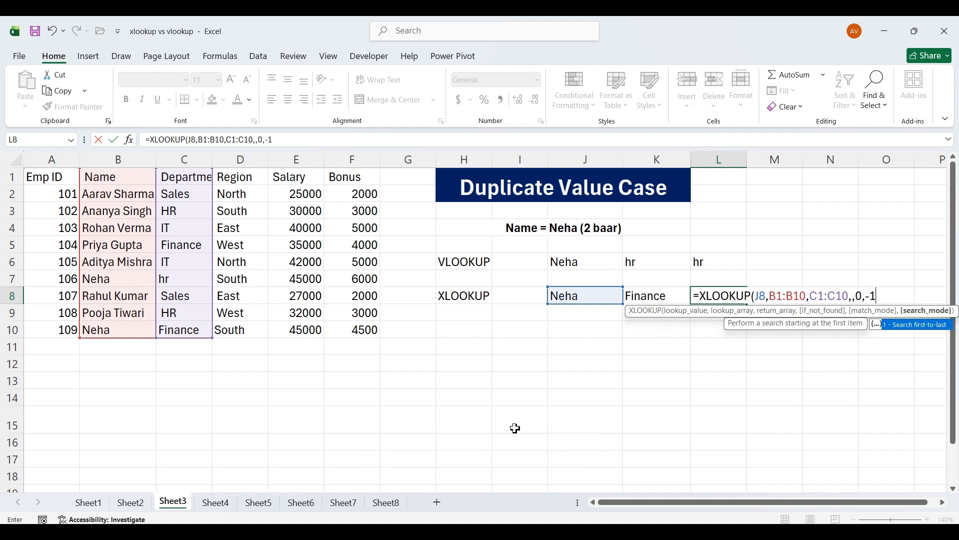
pyautogui.press('Return')
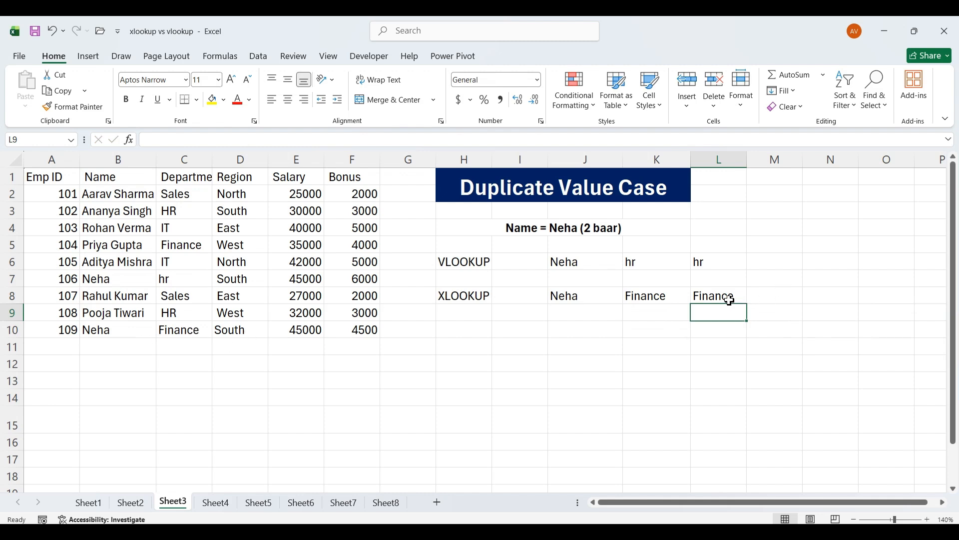
# Change the search mode of the XLOOKUP formula in L8 to 1, searching first to last.
pyautogui.click(713, 299)
pyautogui.doubleClick(713, 299)
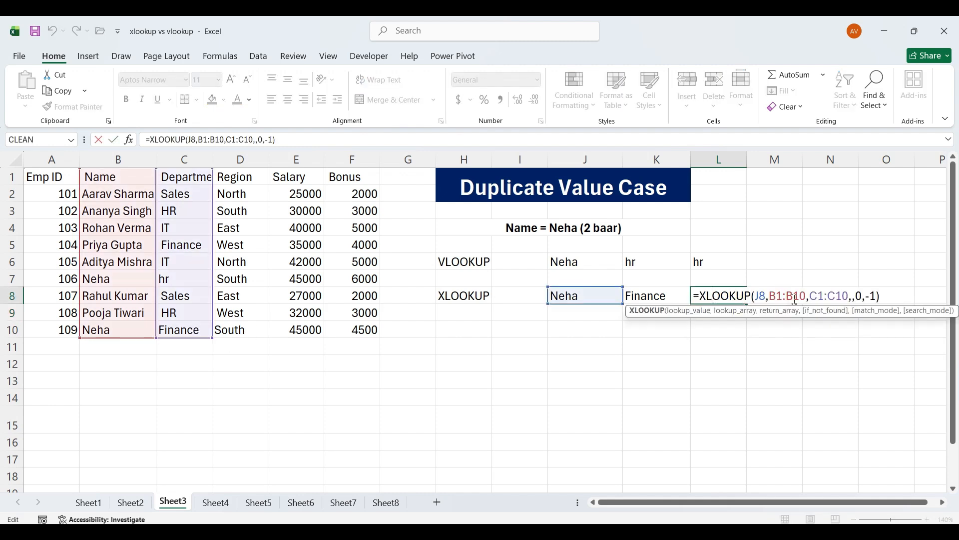
pyautogui.click(875, 295)
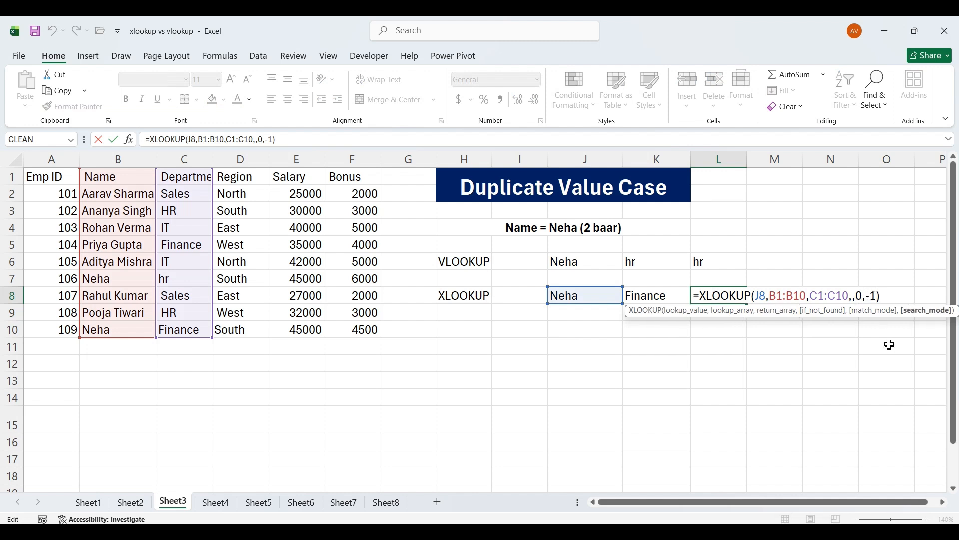
pyautogui.press('BackSpace')
pyautogui.press('BackSpace')
pyautogui.write('1')
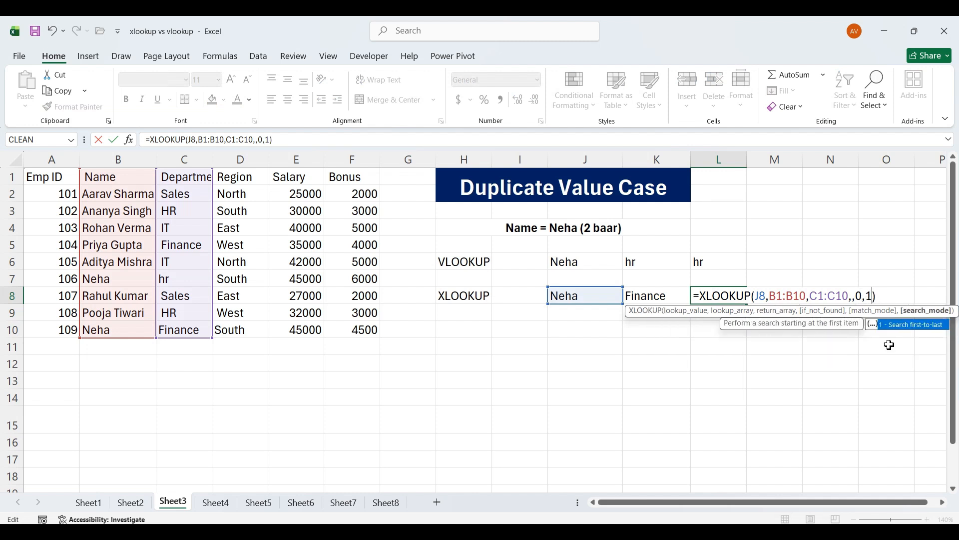
pyautogui.press('Return')
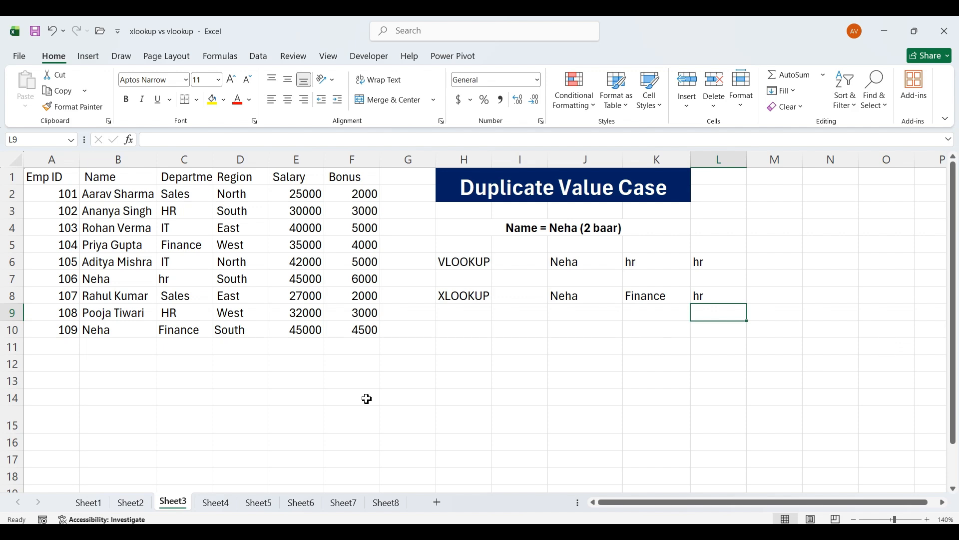
# Go to Sheet4 and select cell N6 for the multiple column return lookup.
pyautogui.click(218, 502)
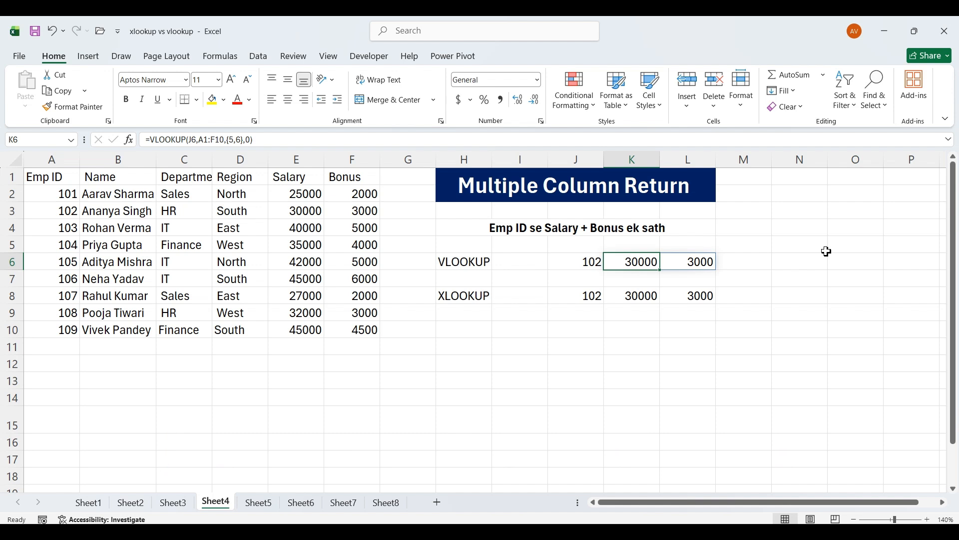
pyautogui.click(789, 267)
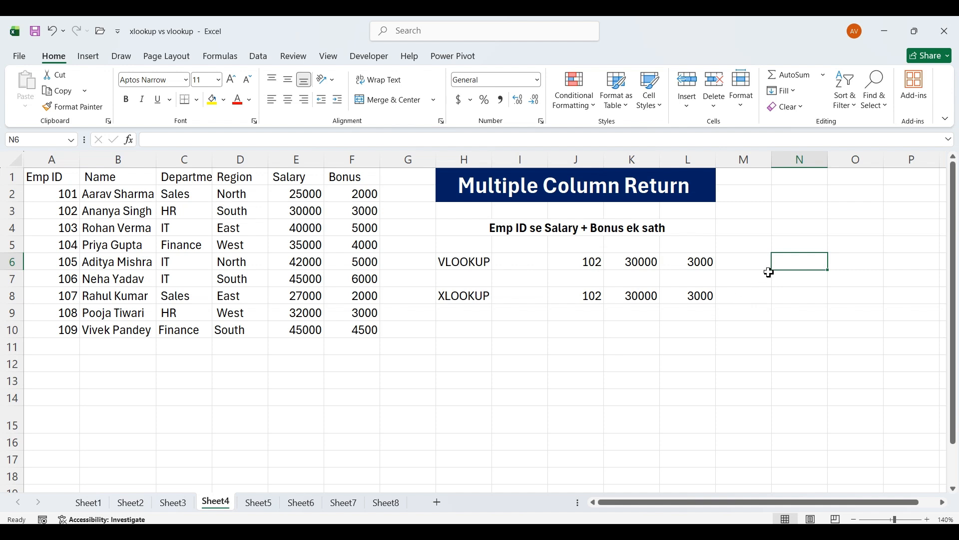
pyautogui.write('=xloo')
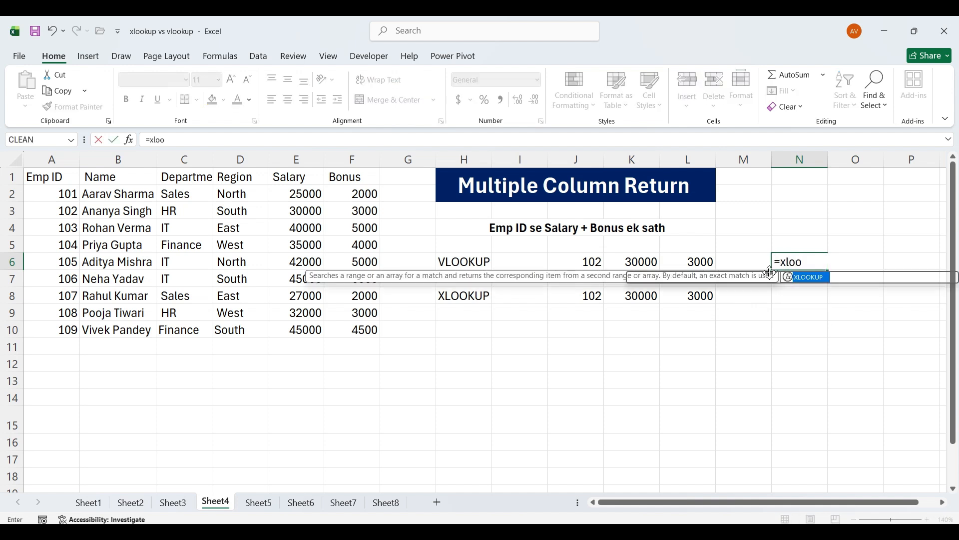
pyautogui.press('Tab')
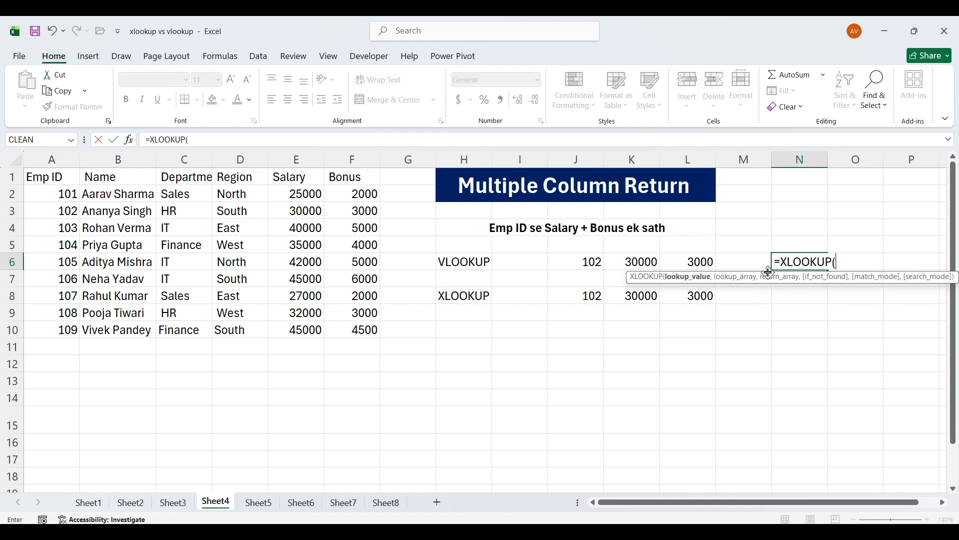
pyautogui.press('BackSpace')
pyautogui.press('BackSpace')
pyautogui.press('BackSpace')
pyautogui.press('BackSpace')
pyautogui.press('BackSpace')
pyautogui.press('BackSpace')
pyautogui.press('BackSpace')
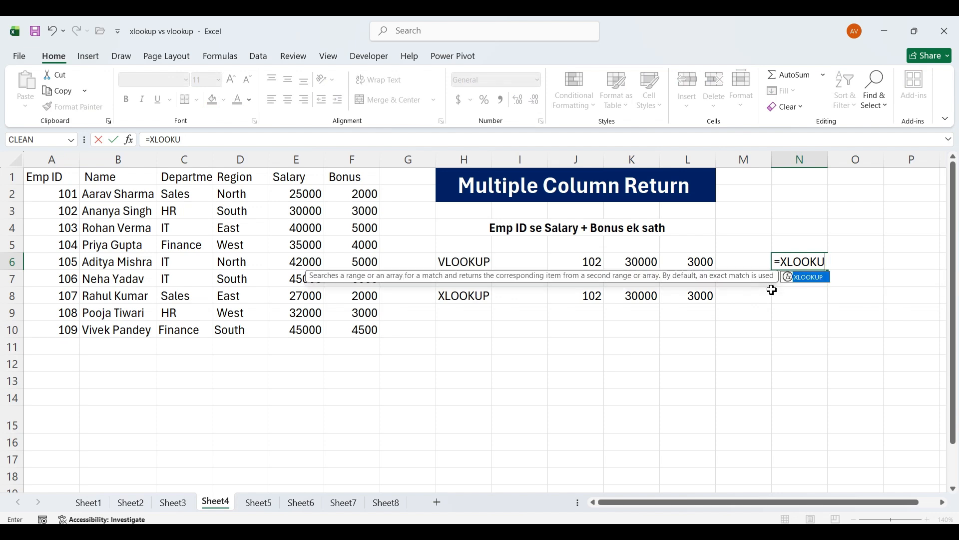
pyautogui.press('BackSpace')
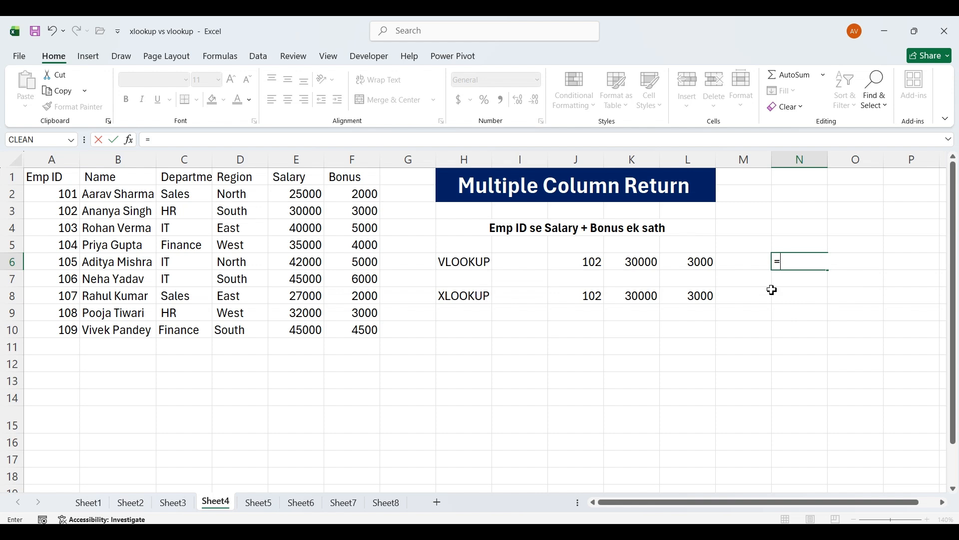
# Look up the salary for the employee ID in J6 by entering =VLOOKUP(J6,A1:F10,5,0) in N6.
pyautogui.write('vlo')
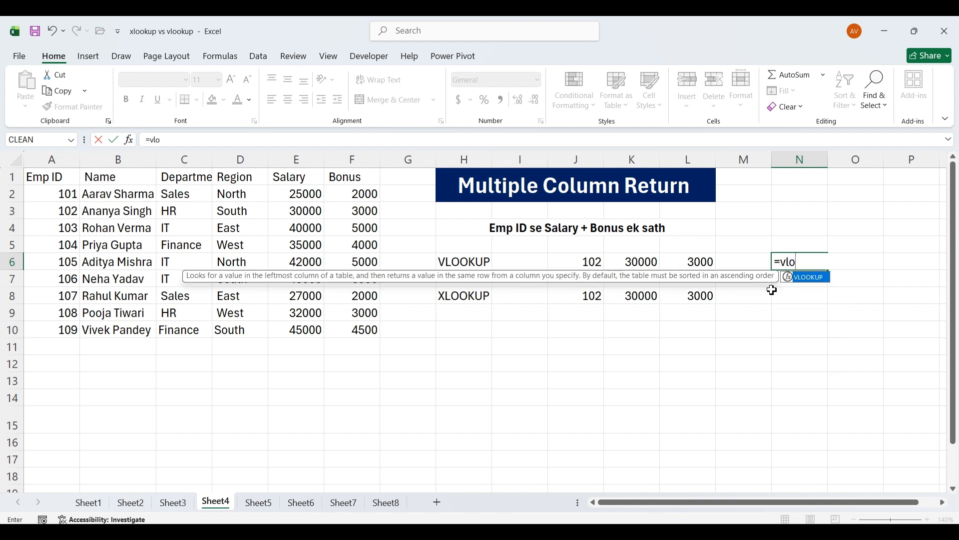
pyautogui.press('Tab')
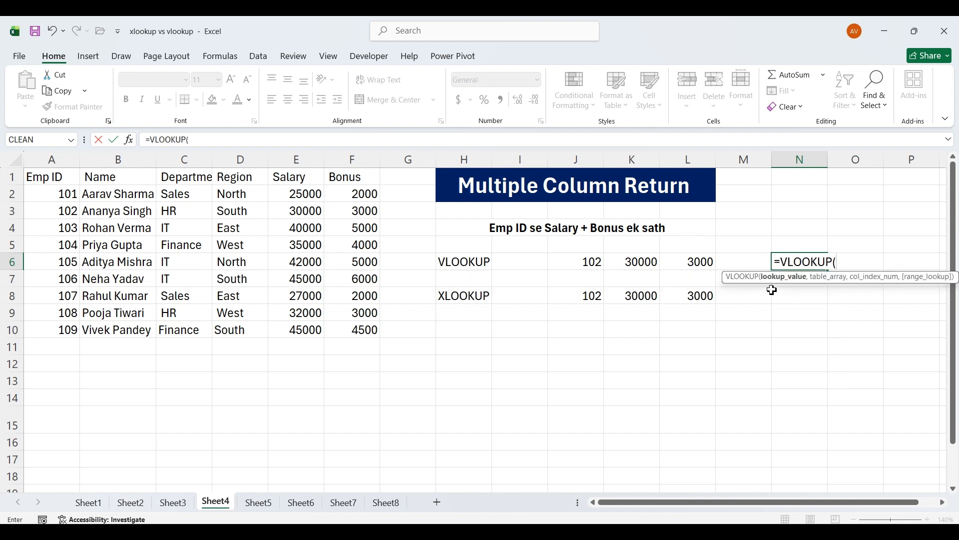
pyautogui.click(576, 266)
pyautogui.write(',')
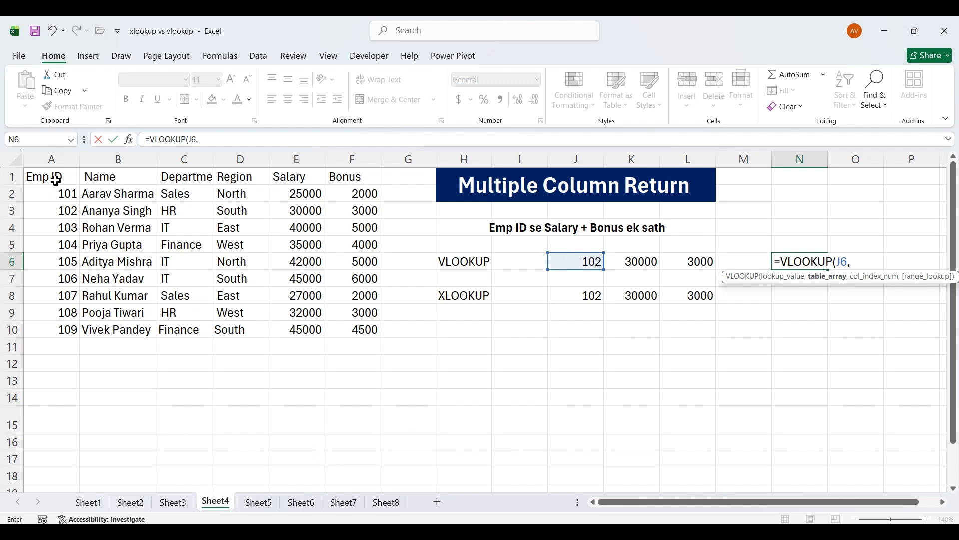
pyautogui.moveTo(56, 179); pyautogui.dragTo(346, 332)
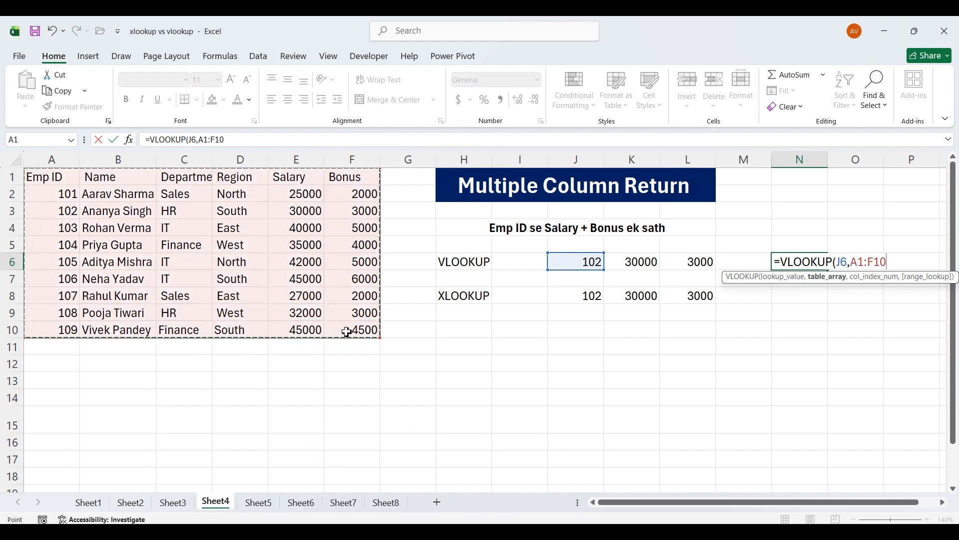
pyautogui.write(',')
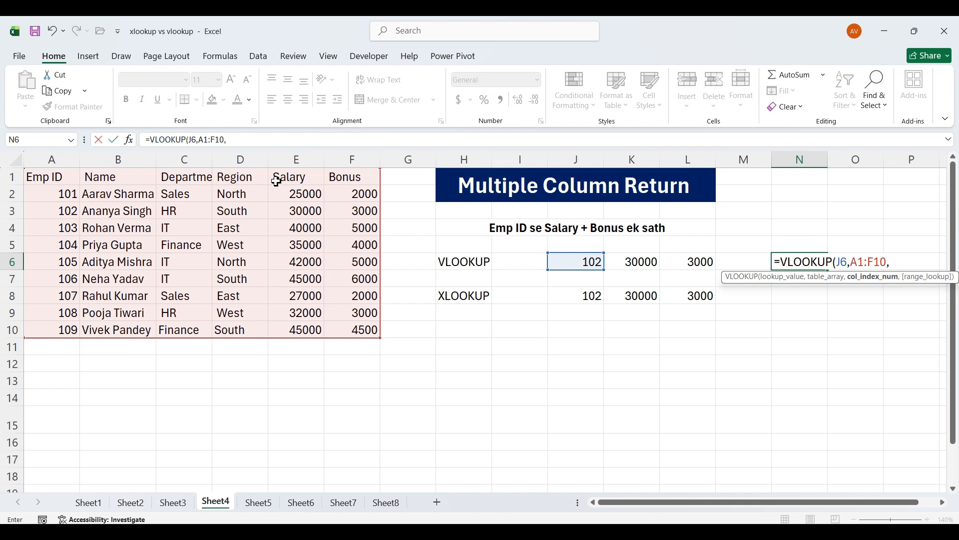
pyautogui.write('5,0')
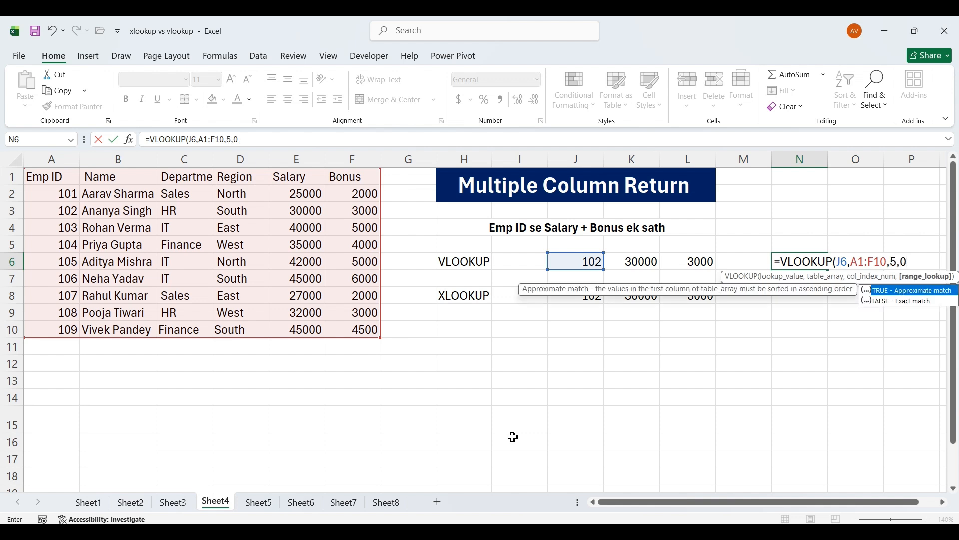
pyautogui.press('Return')
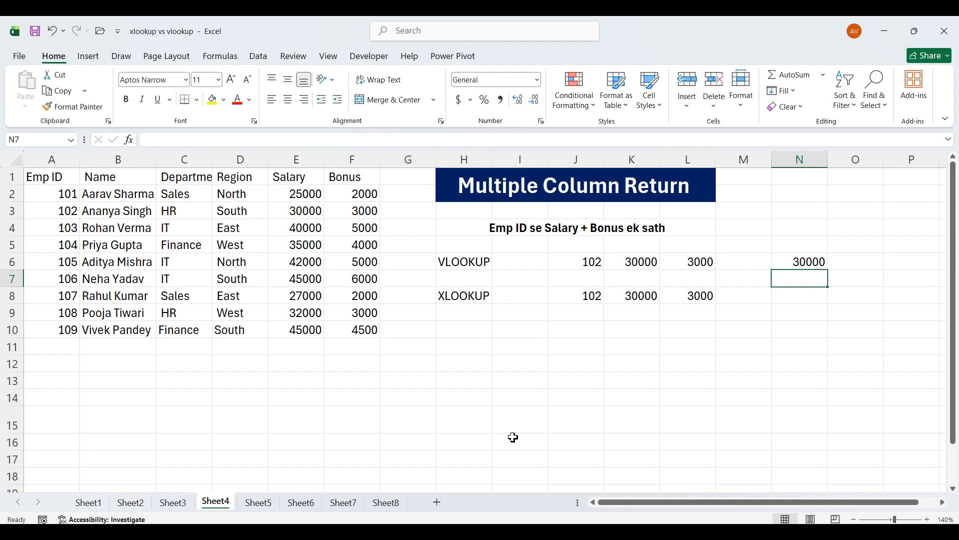
# Change the column index of the VLOOKUP formula in N6 to {5,6} to return both salary and bonus.
pyautogui.doubleClick(819, 263)
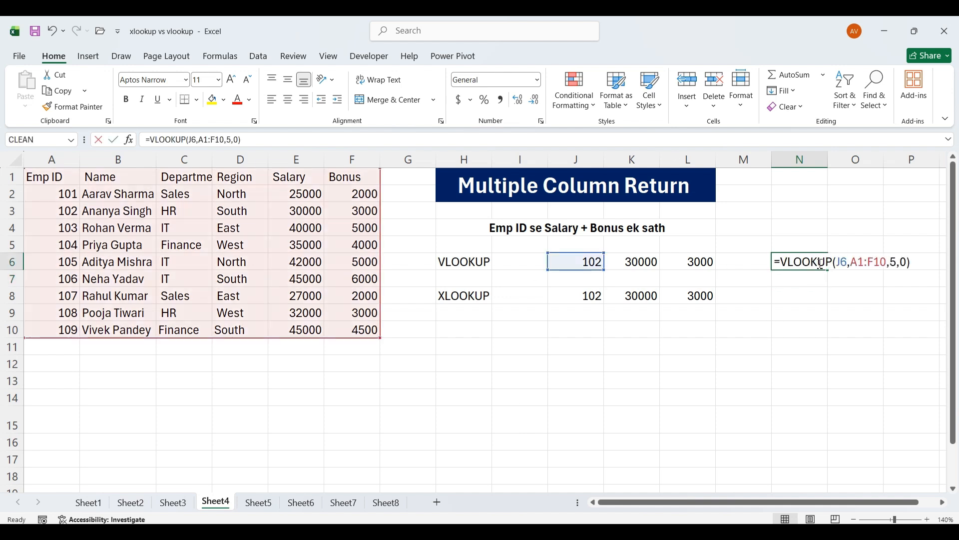
pyautogui.click(897, 262)
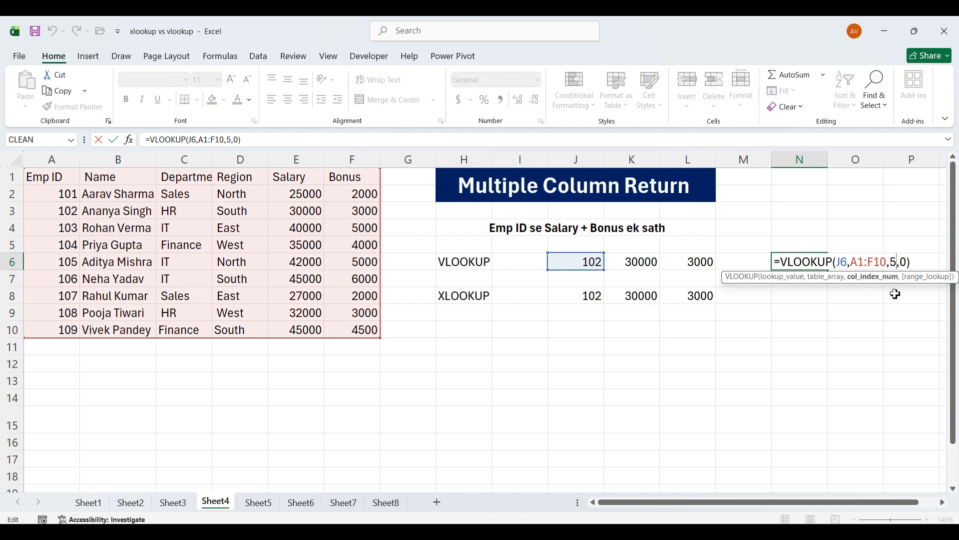
pyautogui.press('BackSpace')
pyautogui.write('{5,6},')
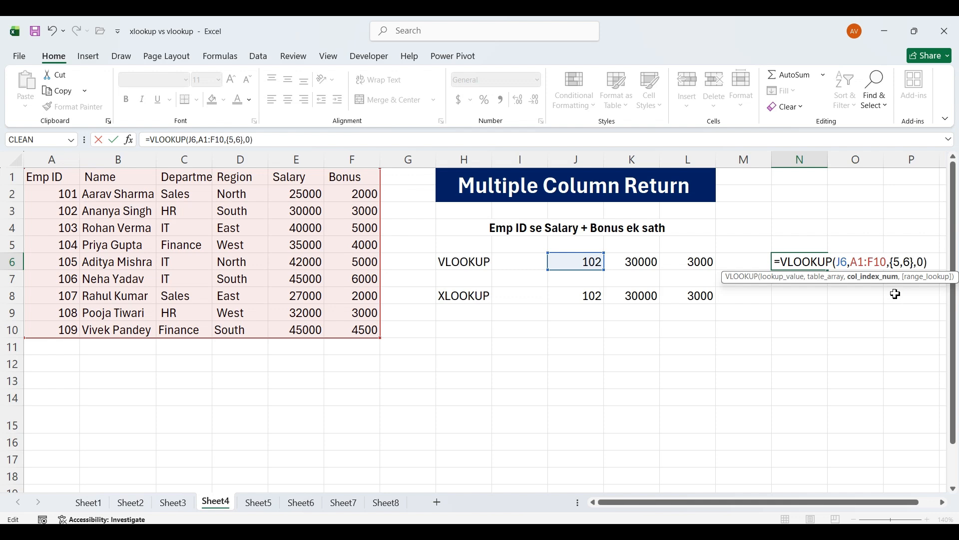
pyautogui.press('Return')
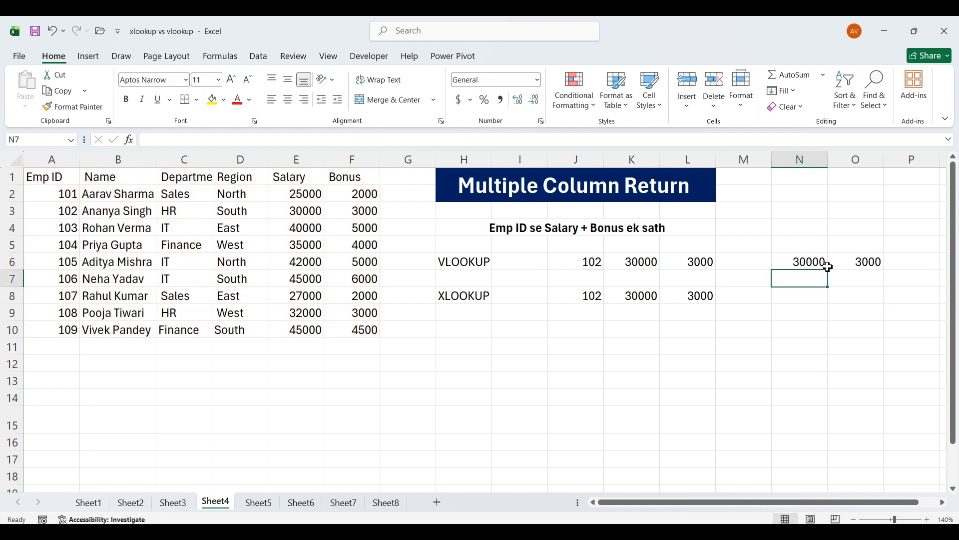
# Return salary and bonus for the employee ID in J8 by entering =XLOOKUP(J8,A1:A10,E1:F10) in N8.
pyautogui.click(810, 296)
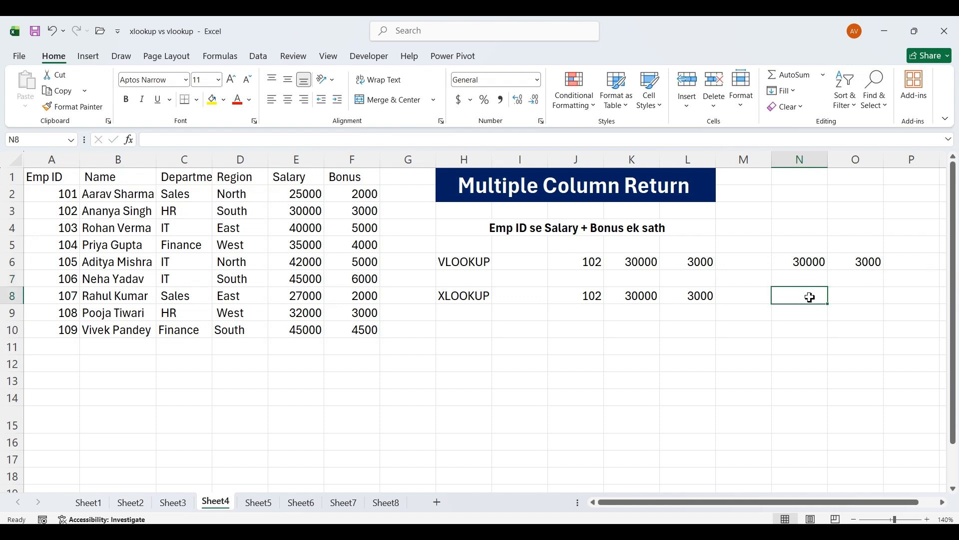
pyautogui.write('=')
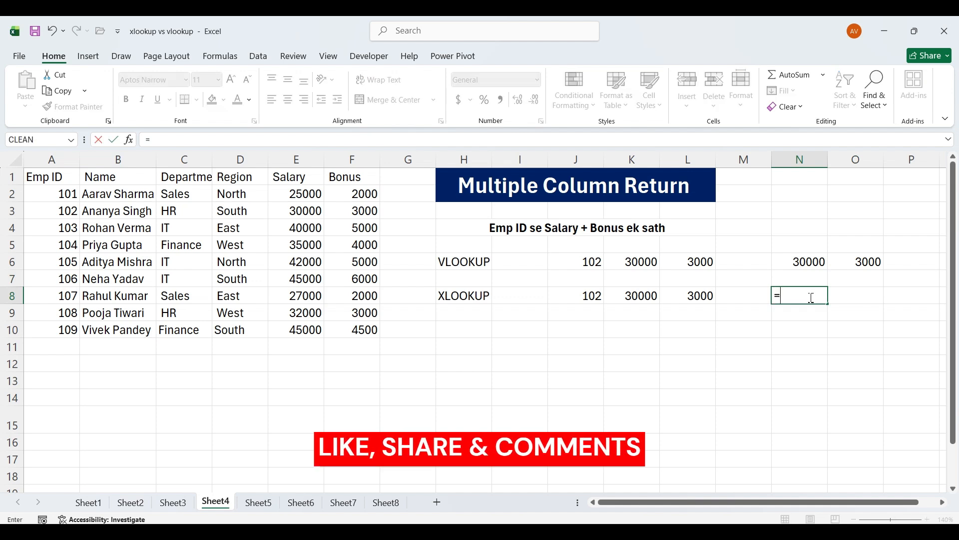
pyautogui.write('xl')
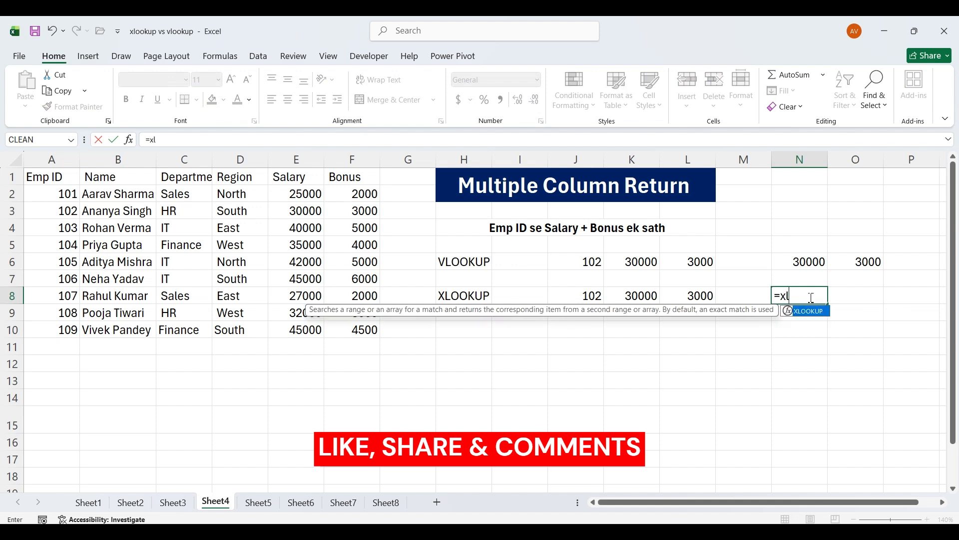
pyautogui.write('o')
pyautogui.press('Tab')
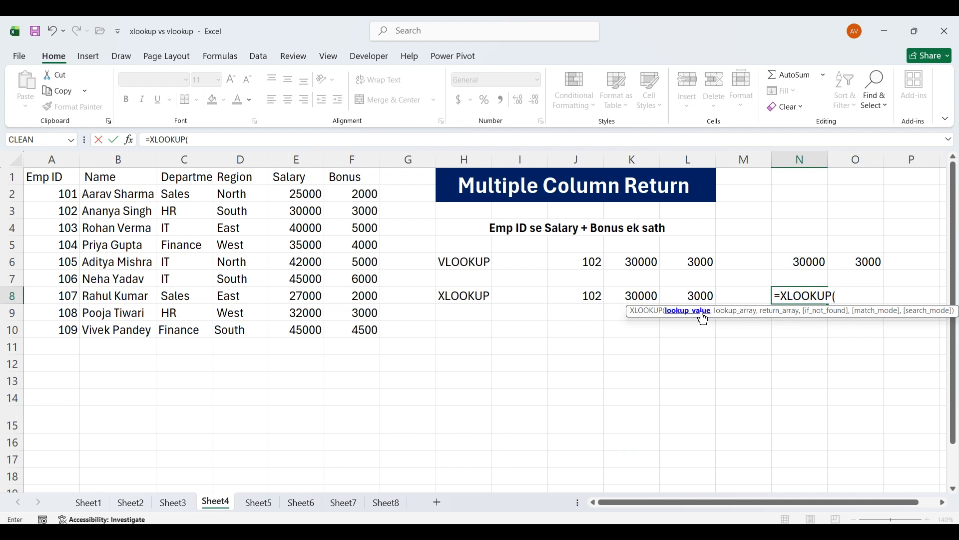
pyautogui.click(587, 299)
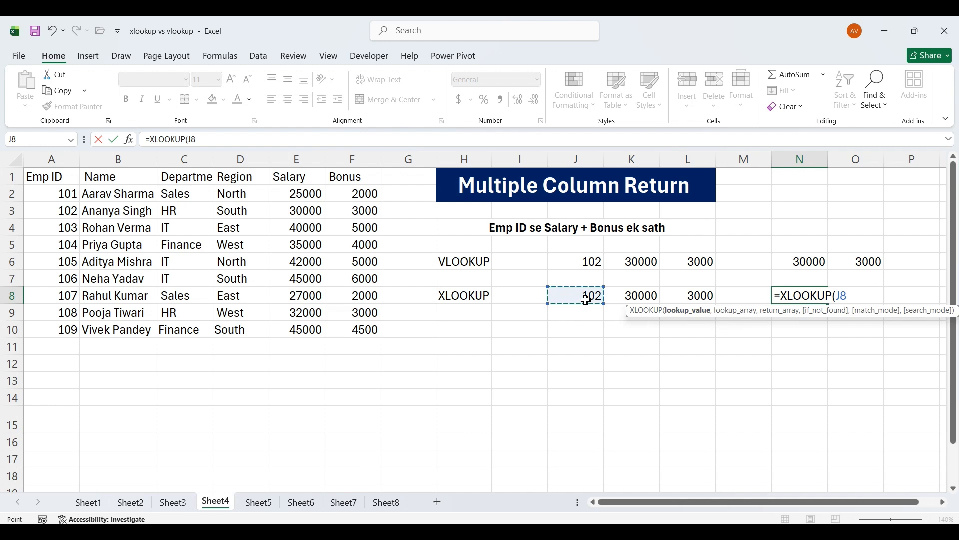
pyautogui.write(',')
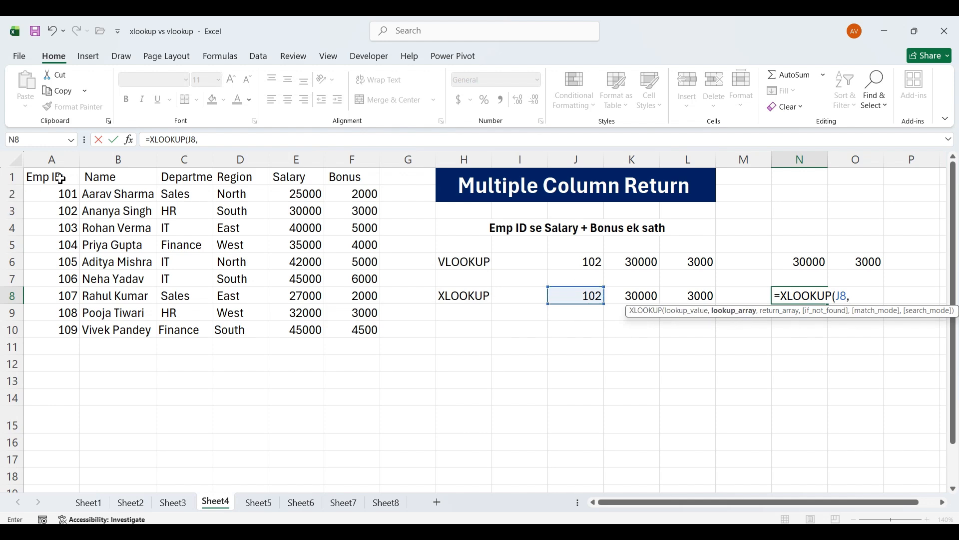
pyautogui.moveTo(60, 178); pyautogui.dragTo(69, 326)
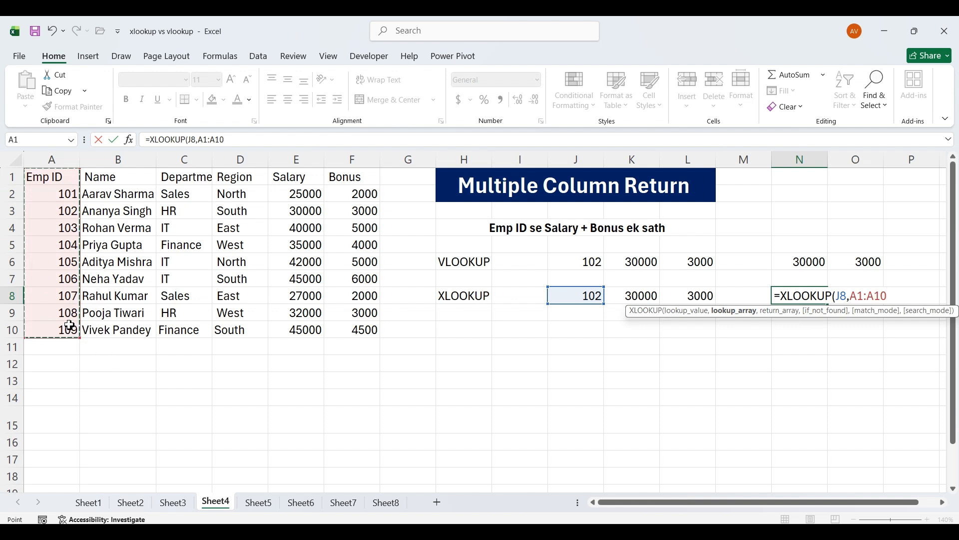
pyautogui.write(',')
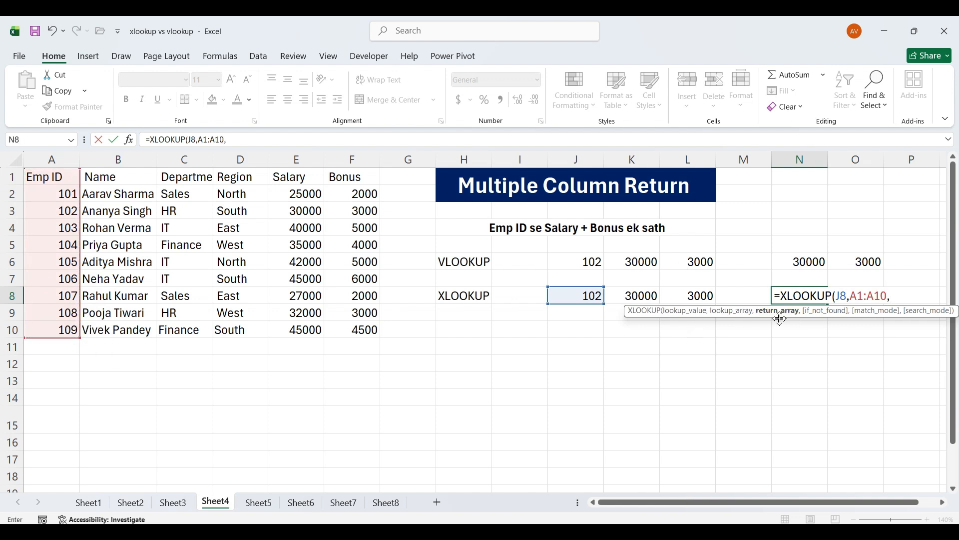
pyautogui.moveTo(290, 182); pyautogui.dragTo(370, 335)
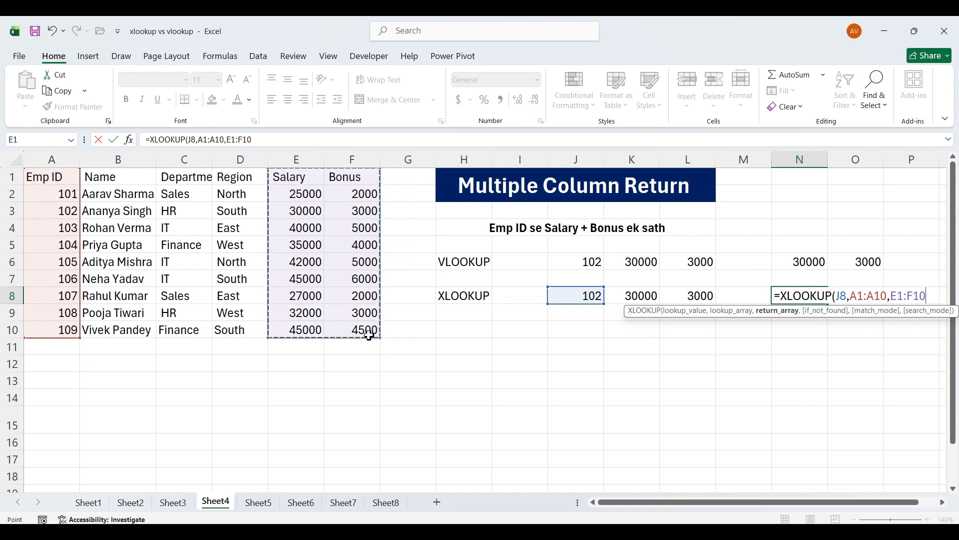
pyautogui.press('Return')
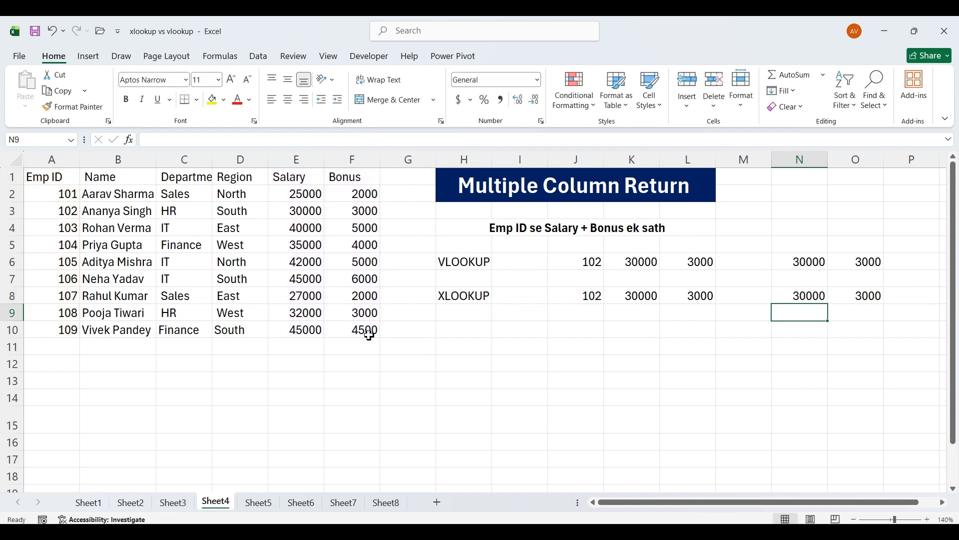
# Change the return array of the XLOOKUP formula in N8 to B1:F10 and auto-fit the width of column N.
pyautogui.click(795, 298)
pyautogui.doubleClick(795, 295)
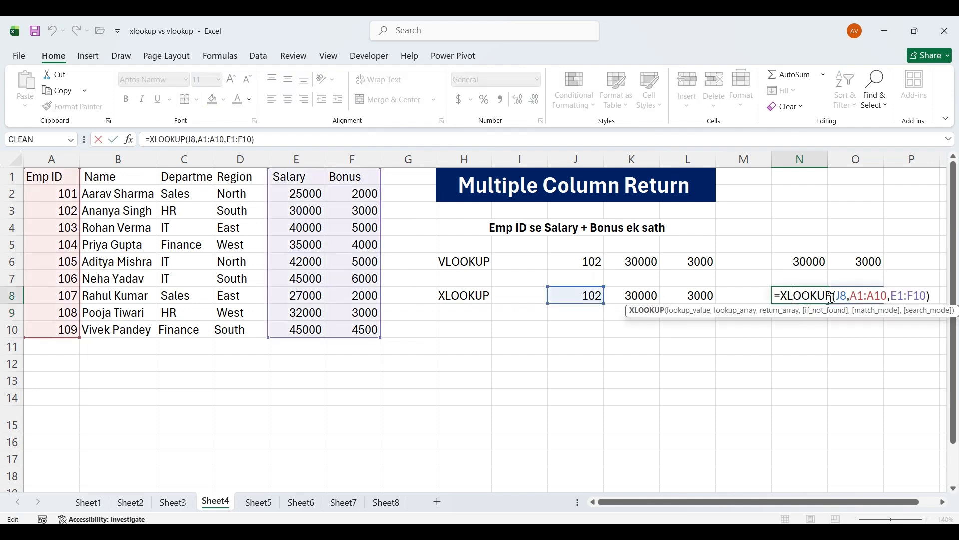
pyautogui.click(939, 295)
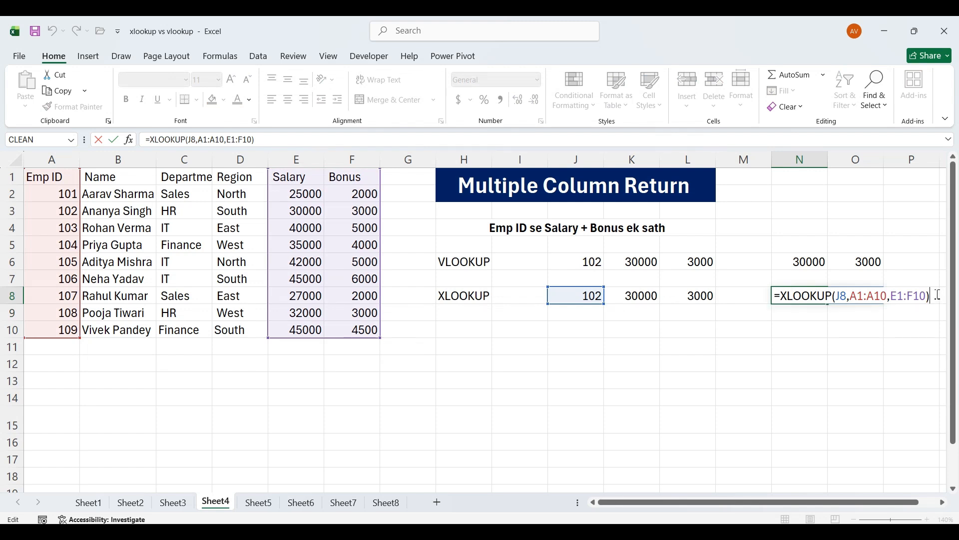
pyautogui.press('BackSpace')
pyautogui.press('BackSpace')
pyautogui.press('BackSpace')
pyautogui.press('BackSpace')
pyautogui.press('BackSpace')
pyautogui.press('BackSpace')
pyautogui.press('BackSpace')
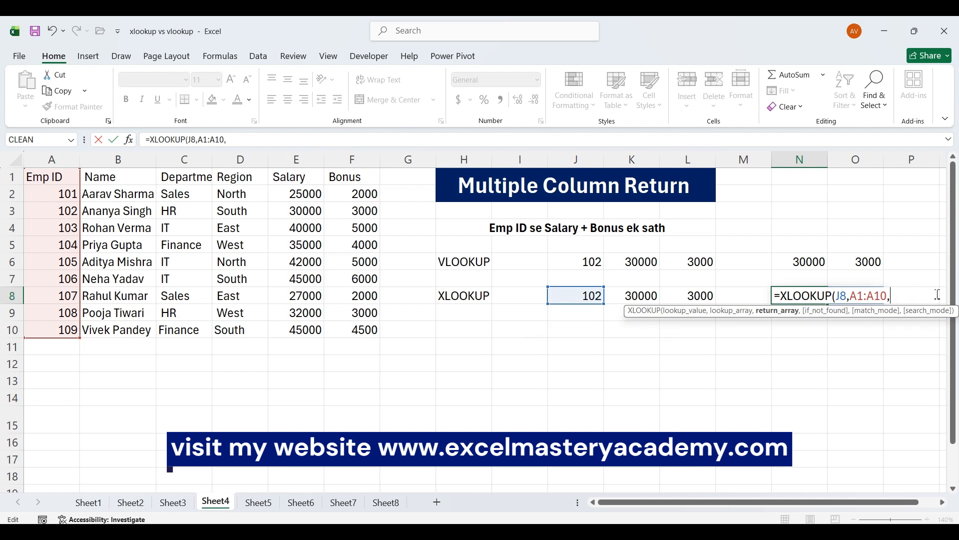
pyautogui.moveTo(109, 175); pyautogui.dragTo(337, 333)
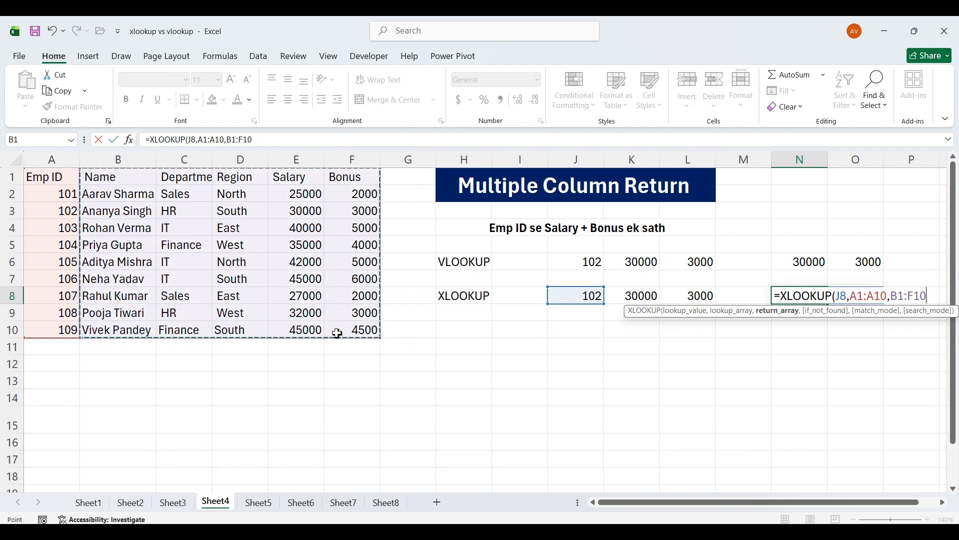
pyautogui.press('Return')
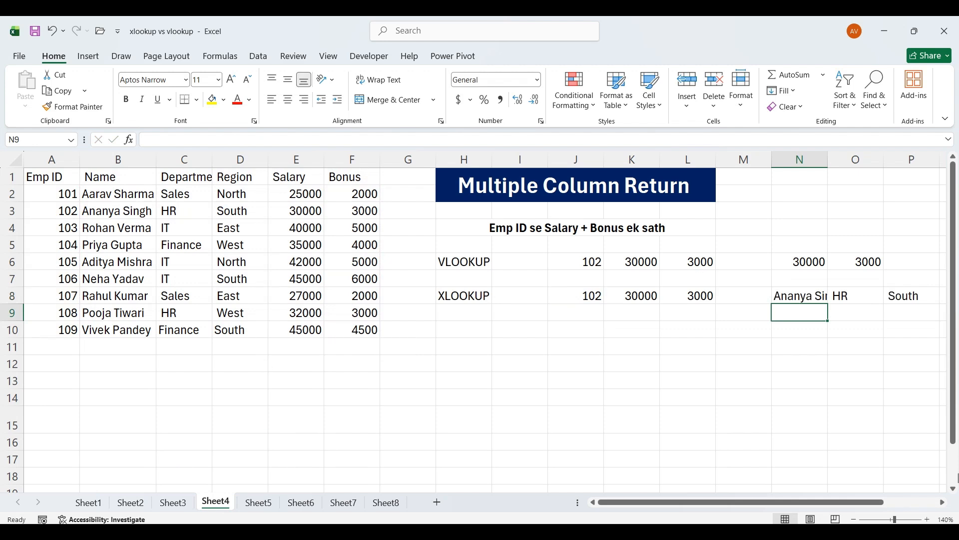
pyautogui.moveTo(849, 498); pyautogui.dragTo(810, 500)
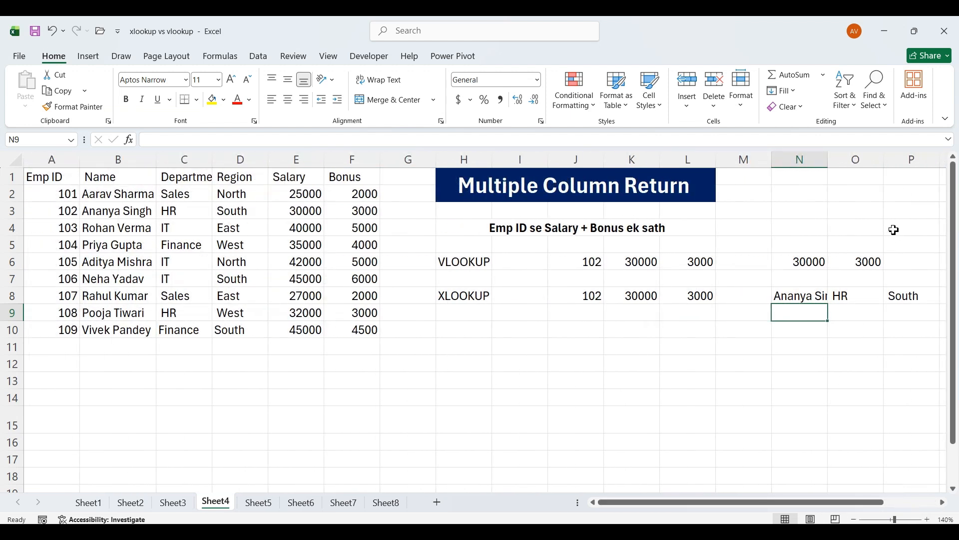
pyautogui.doubleClick(827, 160)
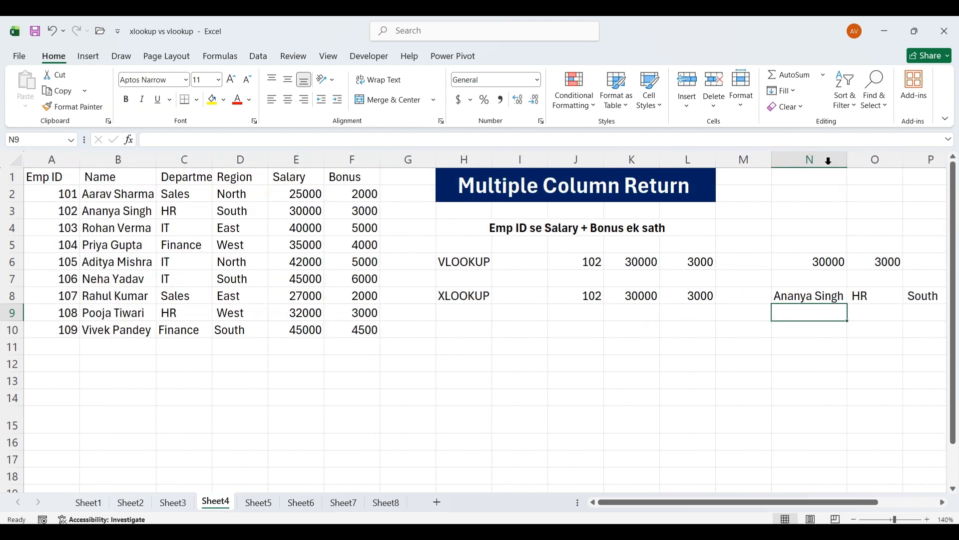
# Extend the column index array of the VLOOKUP formula in N6 to {2,3,4,5,6}.
pyautogui.doubleClick(814, 265)
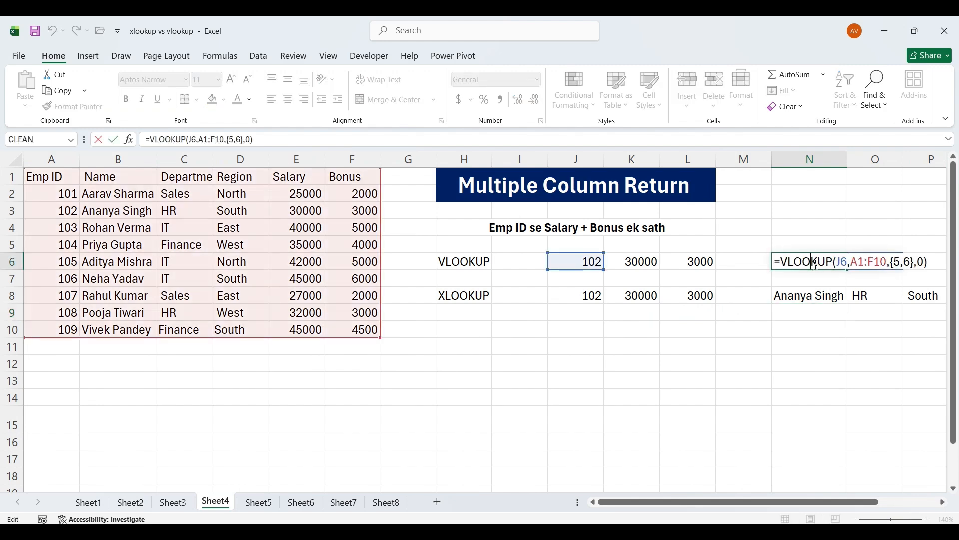
pyautogui.click(898, 266)
pyautogui.write('2')
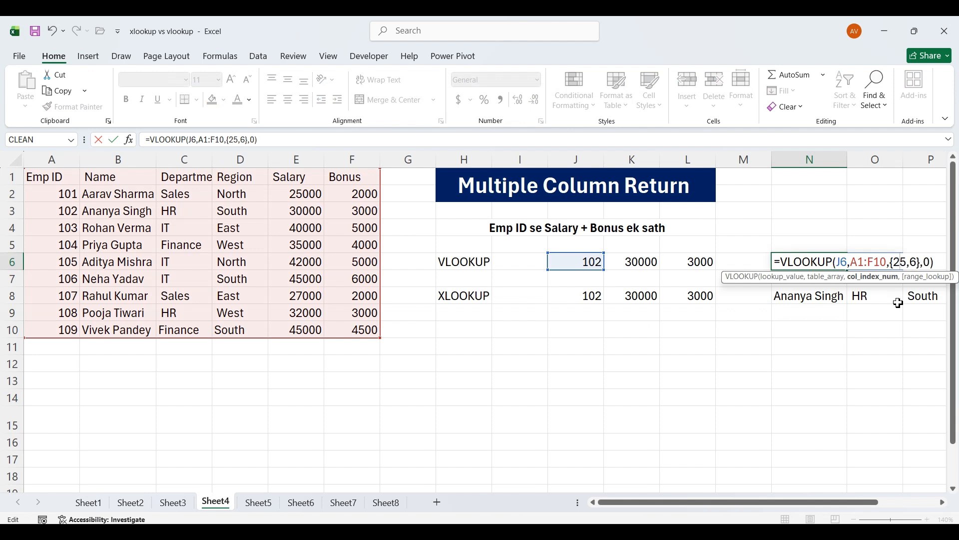
pyautogui.write(',')
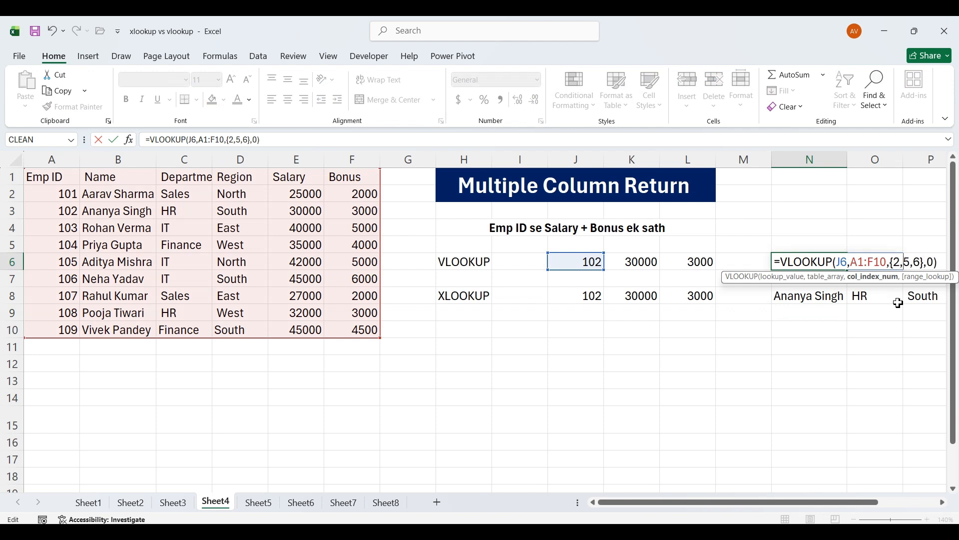
pyautogui.write('3,')
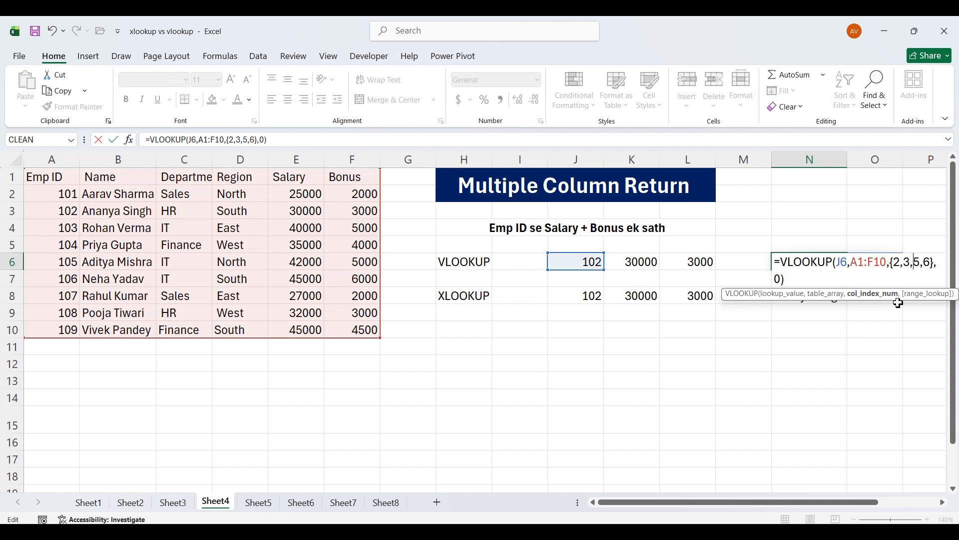
pyautogui.write('4,')
pyautogui.press('Return')
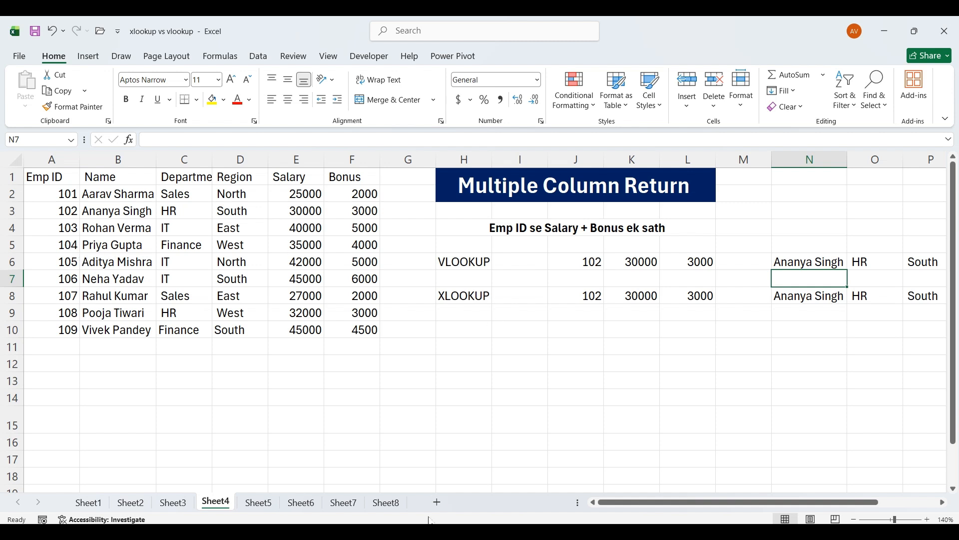
# Go to Sheet5 and select the wrong ID in cell I6 for the error handling comparison.
pyautogui.click(259, 502)
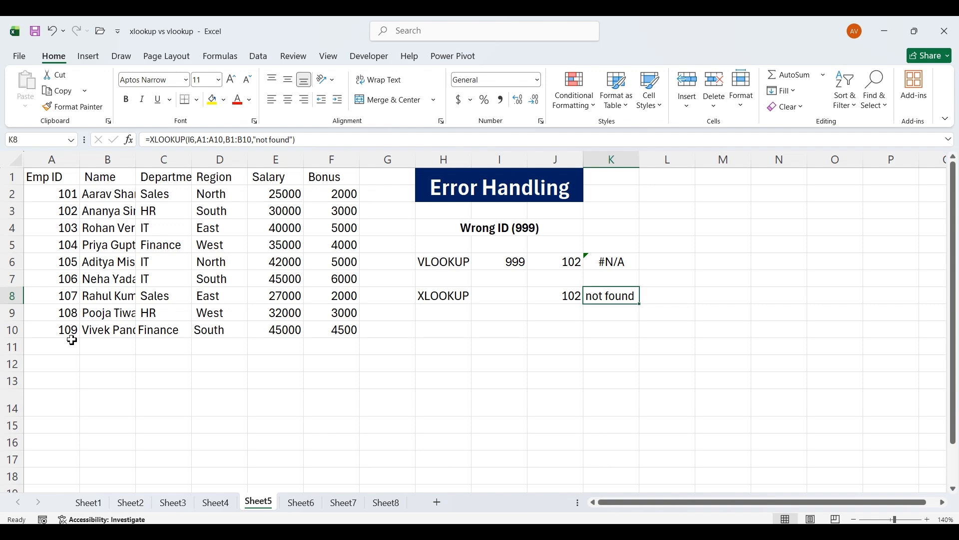
pyautogui.click(501, 262)
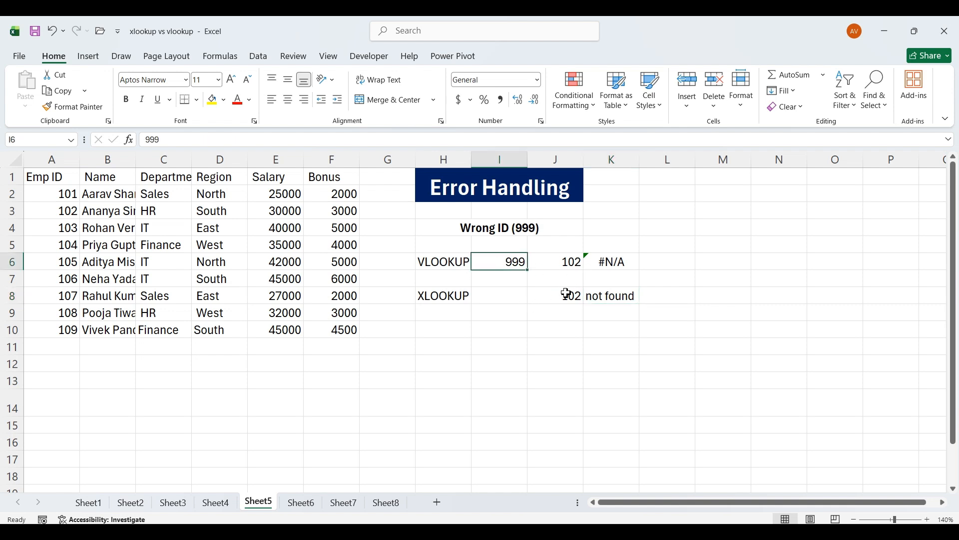
# Enter the wrong ID 999 in cell I8 for the XLOOKUP row.
pyautogui.click(523, 300)
pyautogui.write('999')
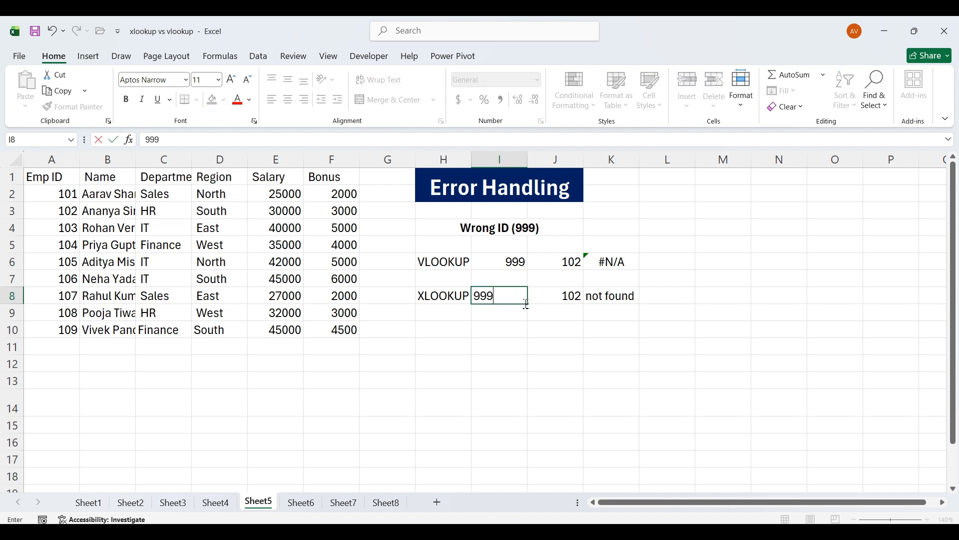
pyautogui.click(565, 364)
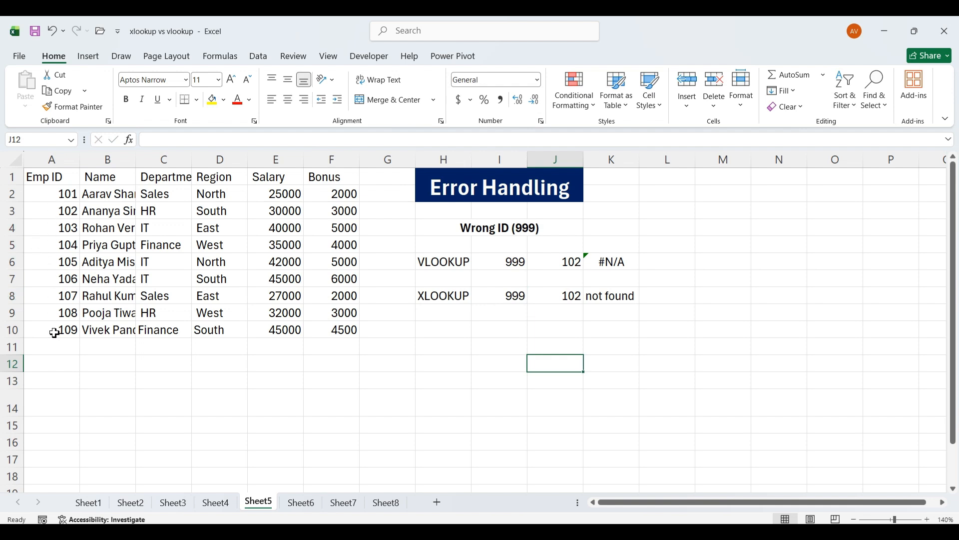
# Look up the name for the wrong ID in I6 by entering =VLOOKUP(I6,A1:F10,2,0) in L6.
pyautogui.click(673, 264)
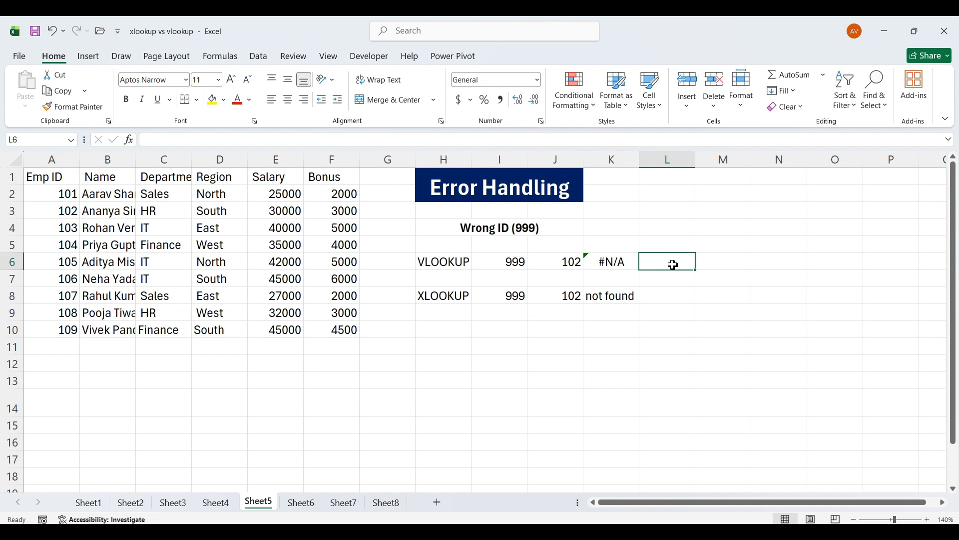
pyautogui.write('=vlo')
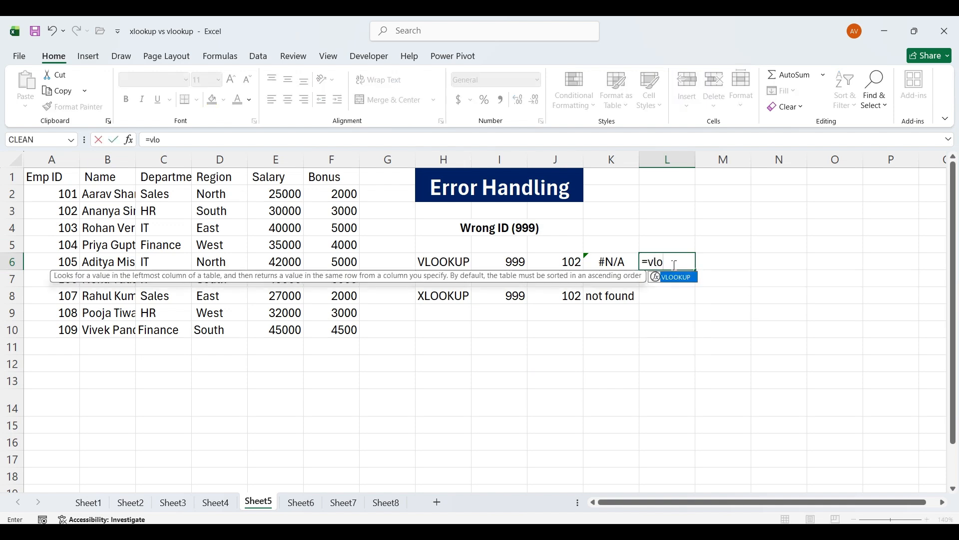
pyautogui.press('Tab')
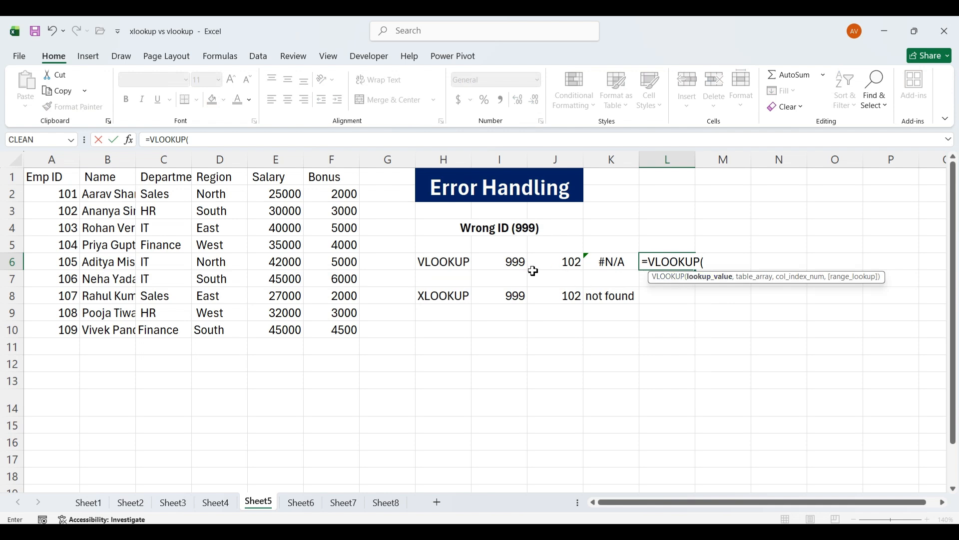
pyautogui.click(517, 264)
pyautogui.write(',')
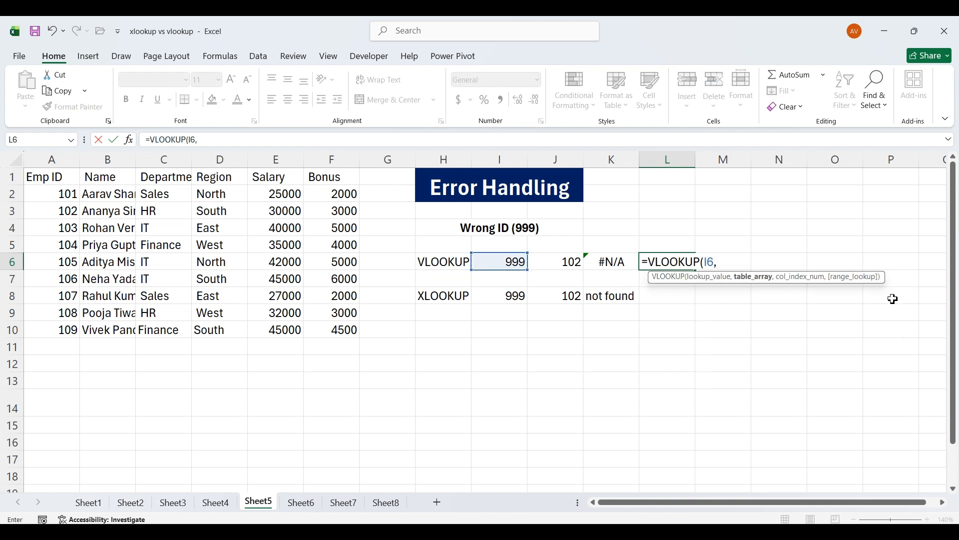
pyautogui.moveTo(43, 176); pyautogui.dragTo(335, 330)
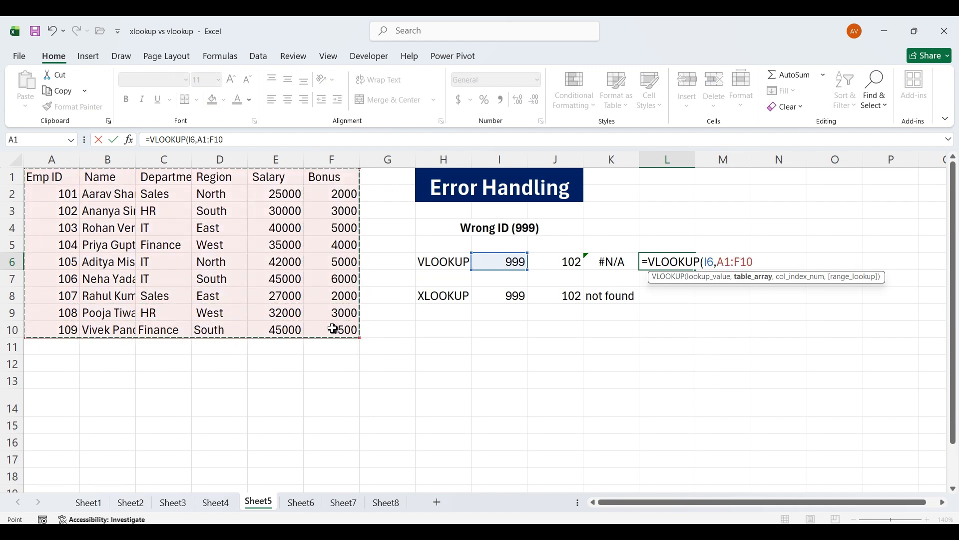
pyautogui.write(',')
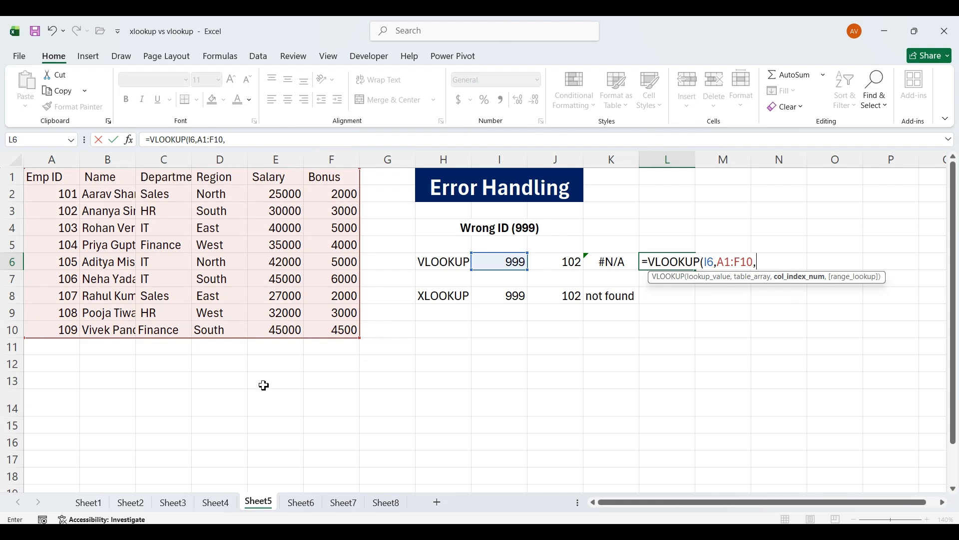
pyautogui.write('2,0')
pyautogui.press('Return')
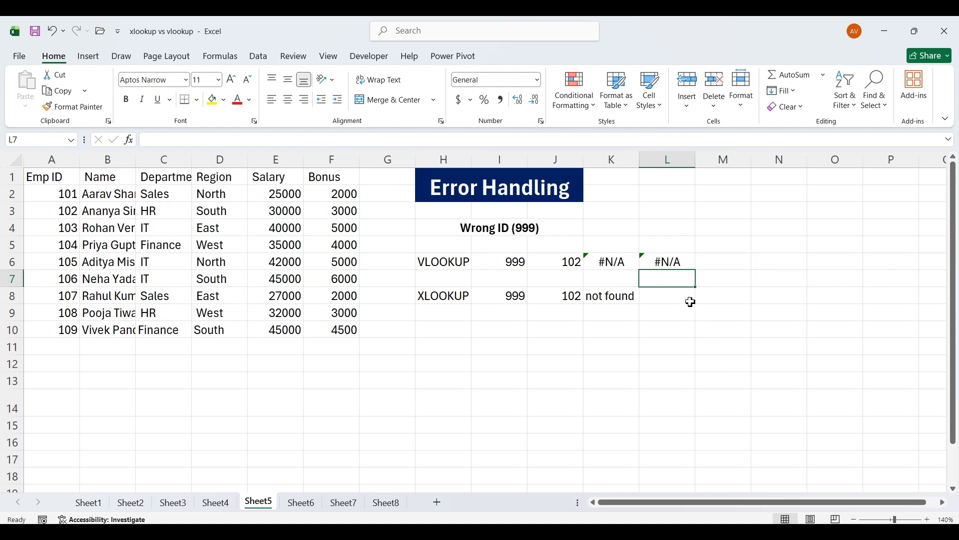
# Look up the ID in I8 with a fallback text by entering =XLOOKUP(I8,A1:A10,B1:B10,"not found") in L8.
pyautogui.click(660, 301)
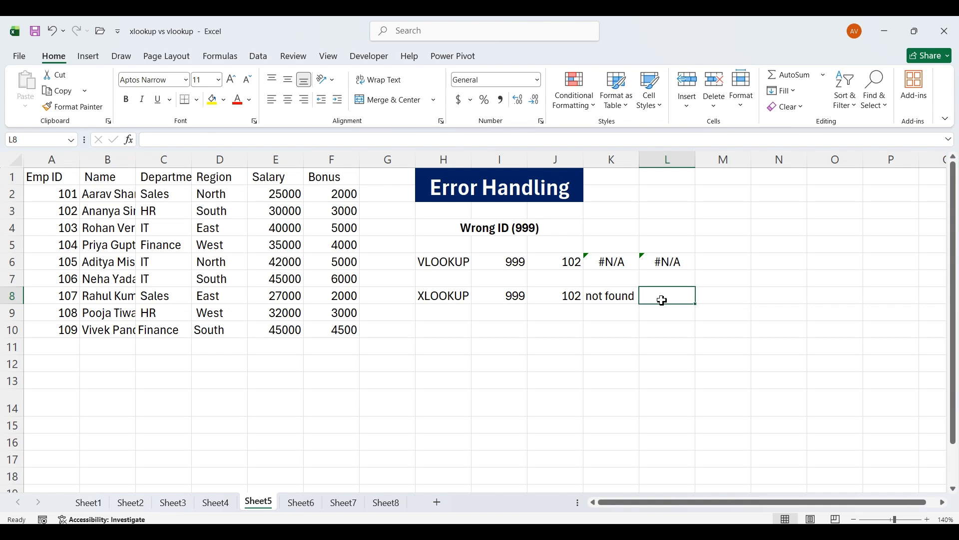
pyautogui.write('=')
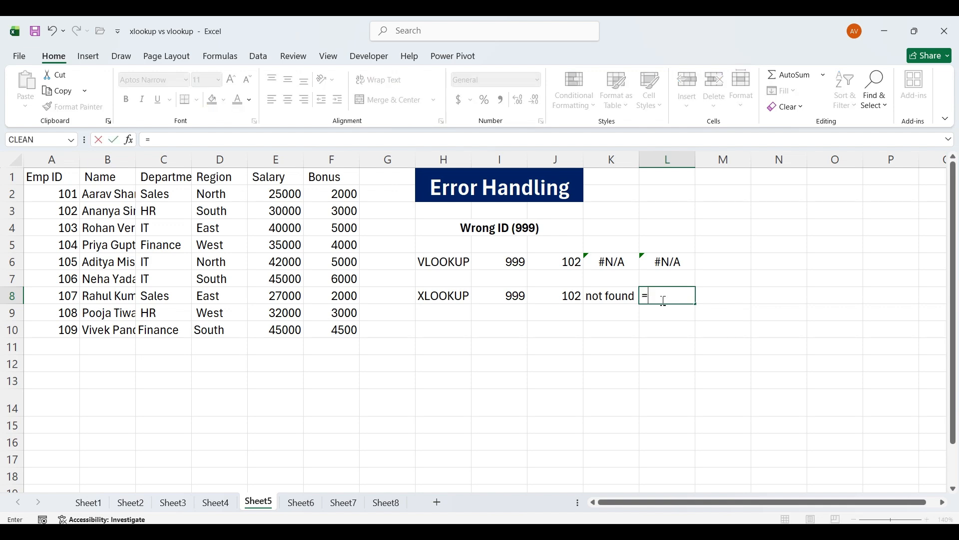
pyautogui.write('xloo')
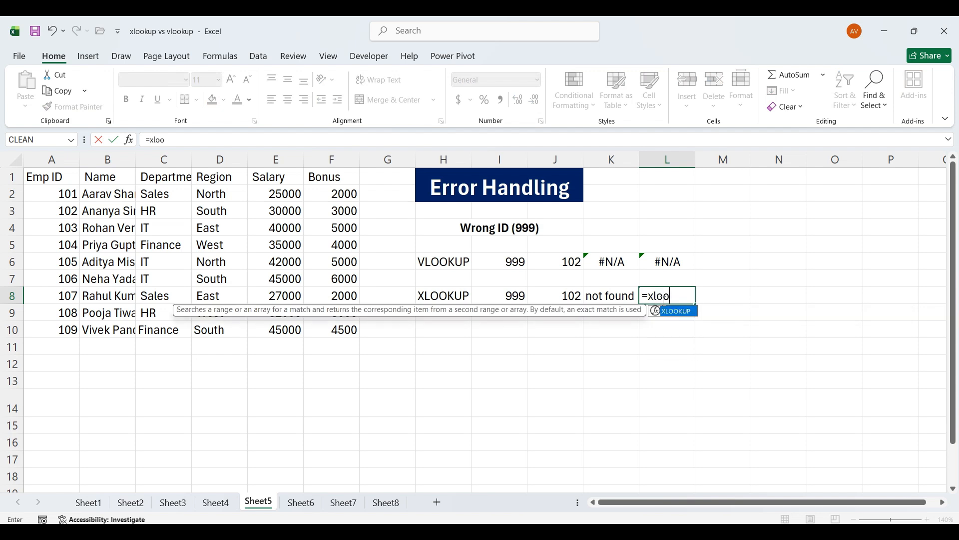
pyautogui.press('Tab')
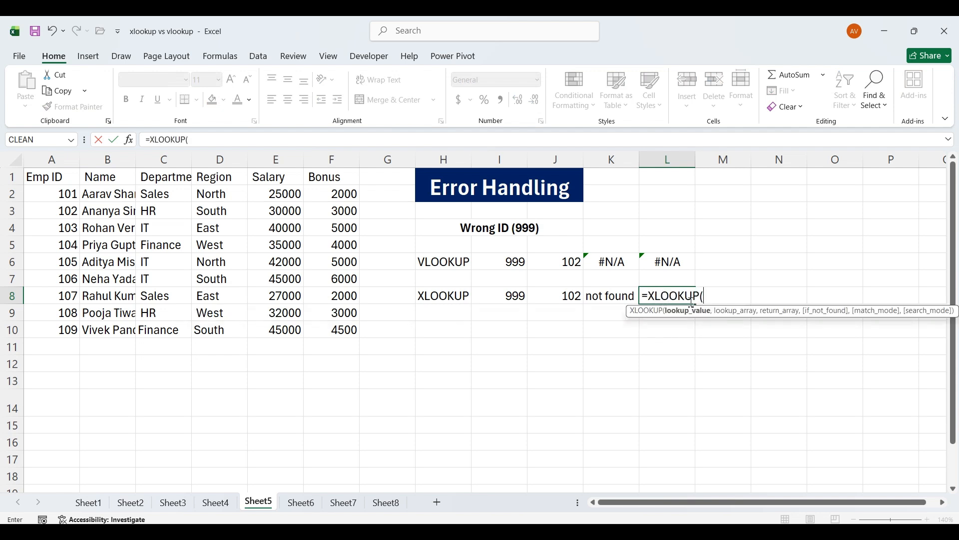
pyautogui.click(504, 300)
pyautogui.write(',')
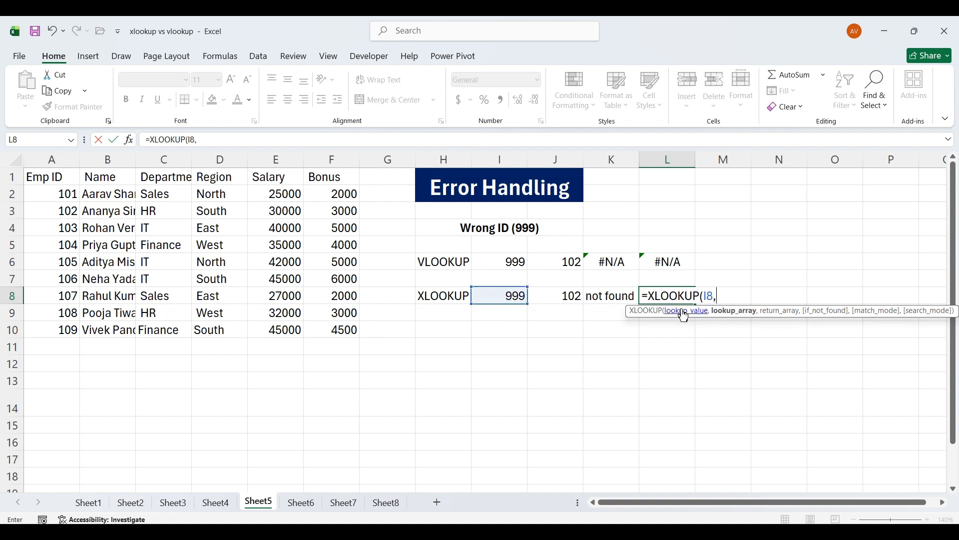
pyautogui.click(60, 180)
pyautogui.moveTo(130, 228); pyautogui.dragTo(69, 332)
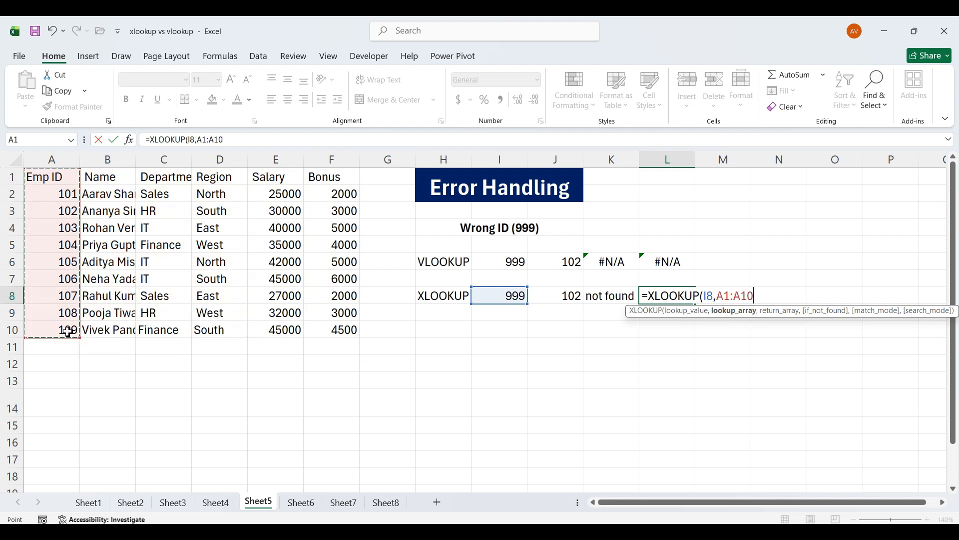
pyautogui.write(',')
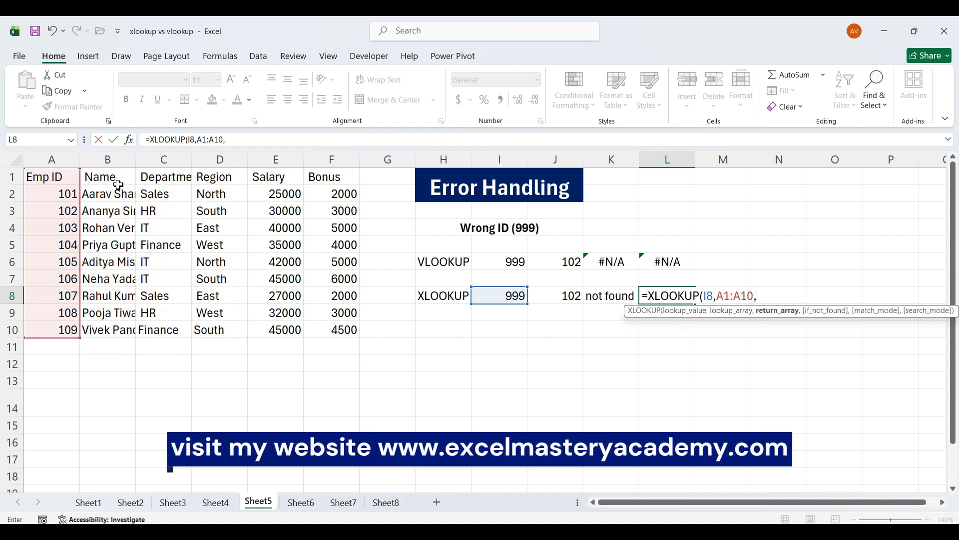
pyautogui.moveTo(116, 181); pyautogui.dragTo(131, 331)
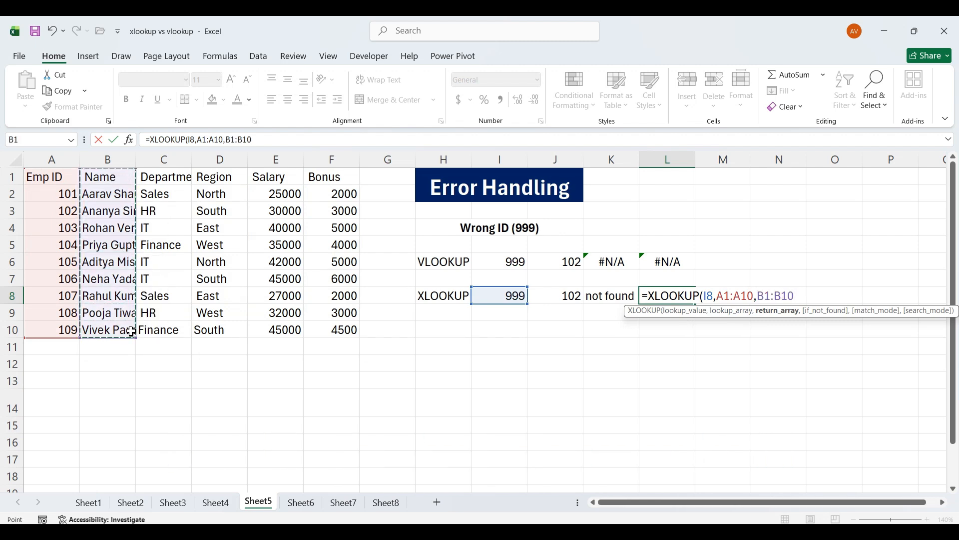
pyautogui.write(',')
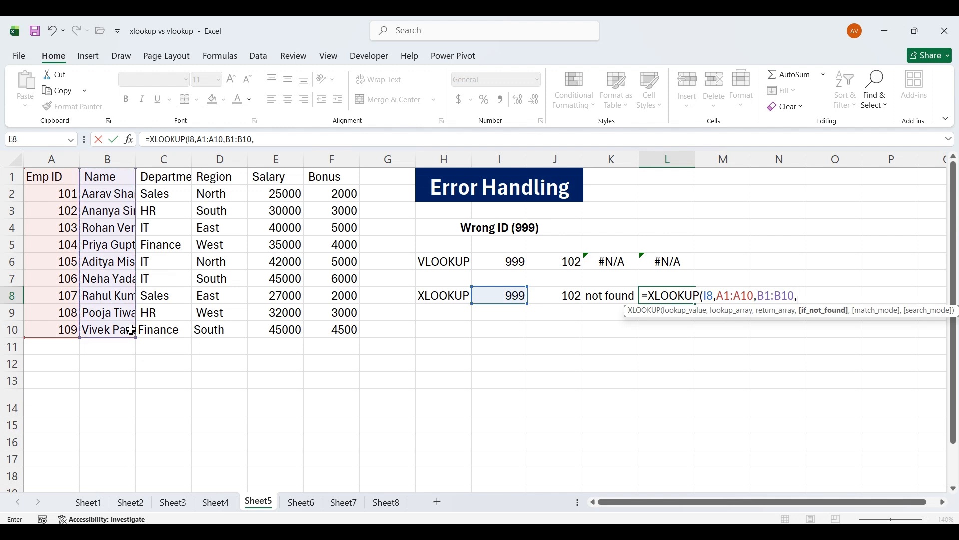
pyautogui.write('"not found')
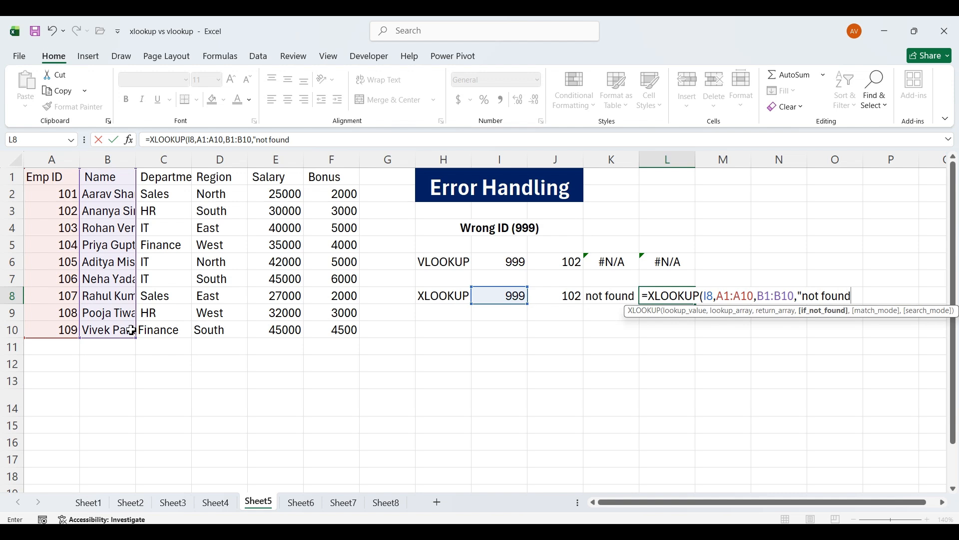
pyautogui.write('"')
pyautogui.press('Return')
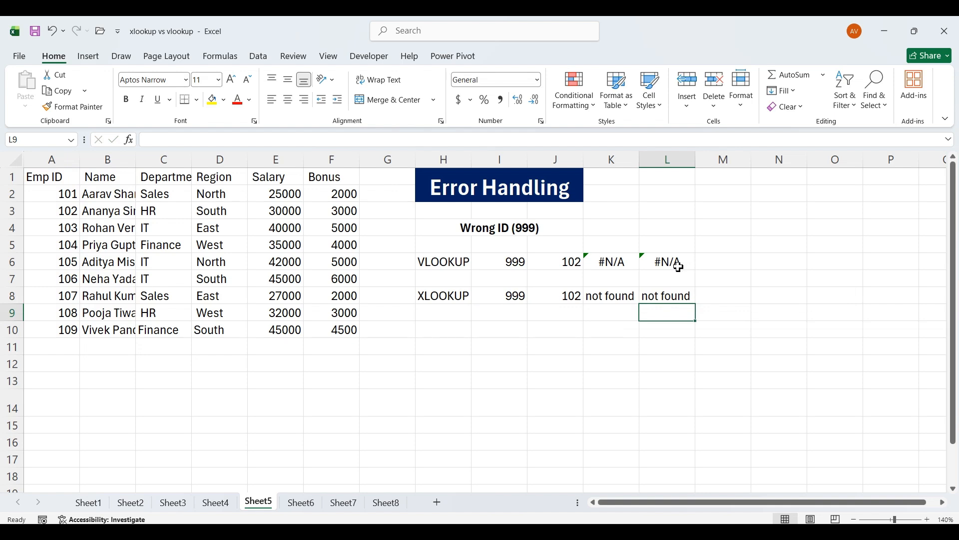
# Wrap the VLOOKUP formula in L6 in IFERROR with "not found" as the error value.
pyautogui.click(658, 265)
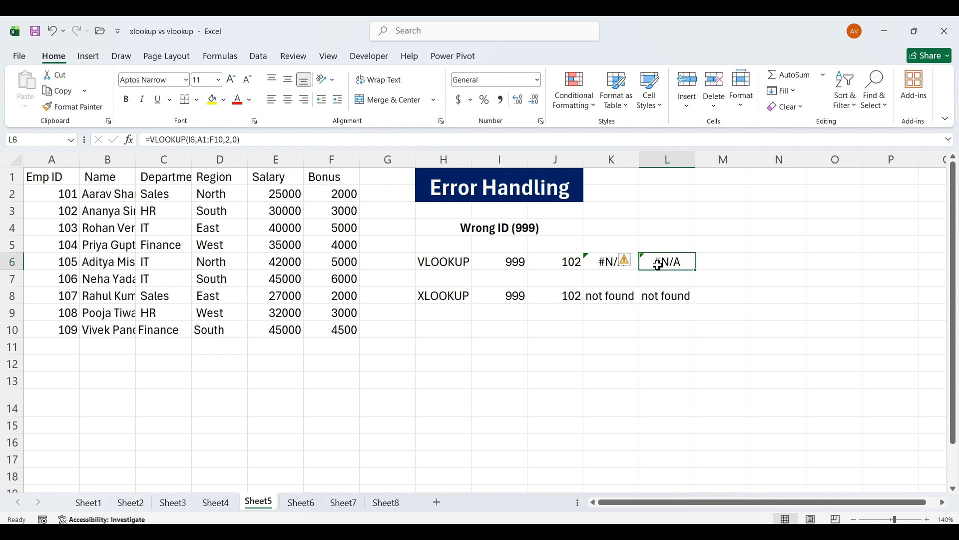
pyautogui.doubleClick(669, 263)
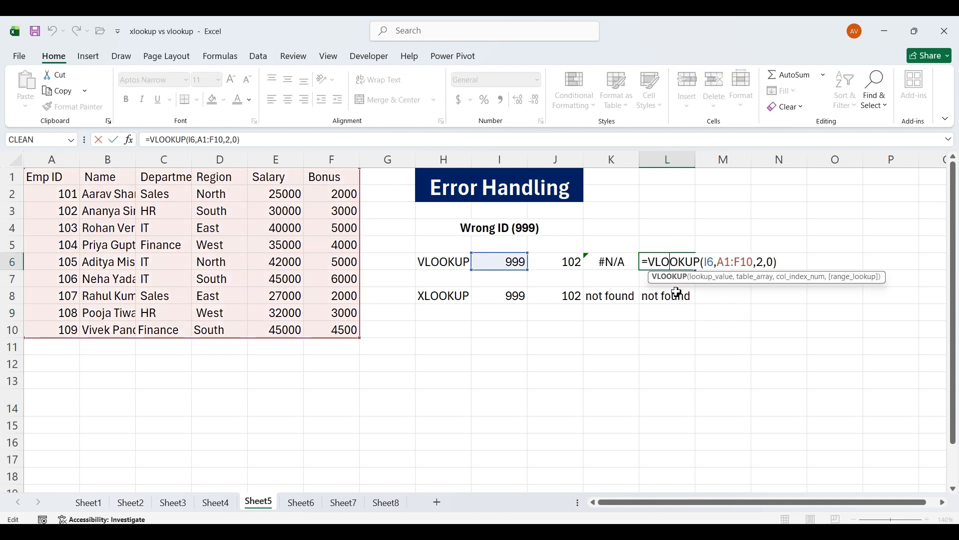
pyautogui.press('Left')
pyautogui.press('Left')
pyautogui.press('Left')
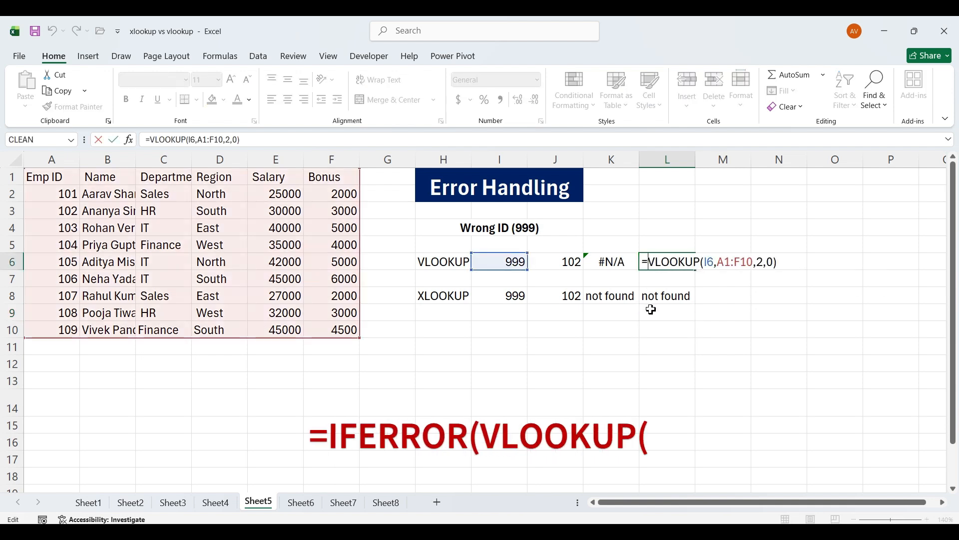
pyautogui.write('ifer')
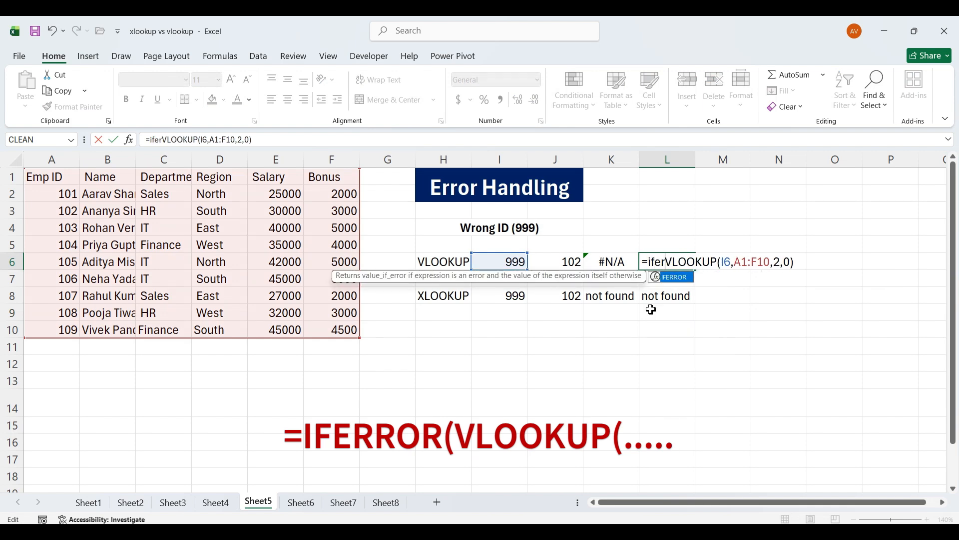
pyautogui.press('Tab')
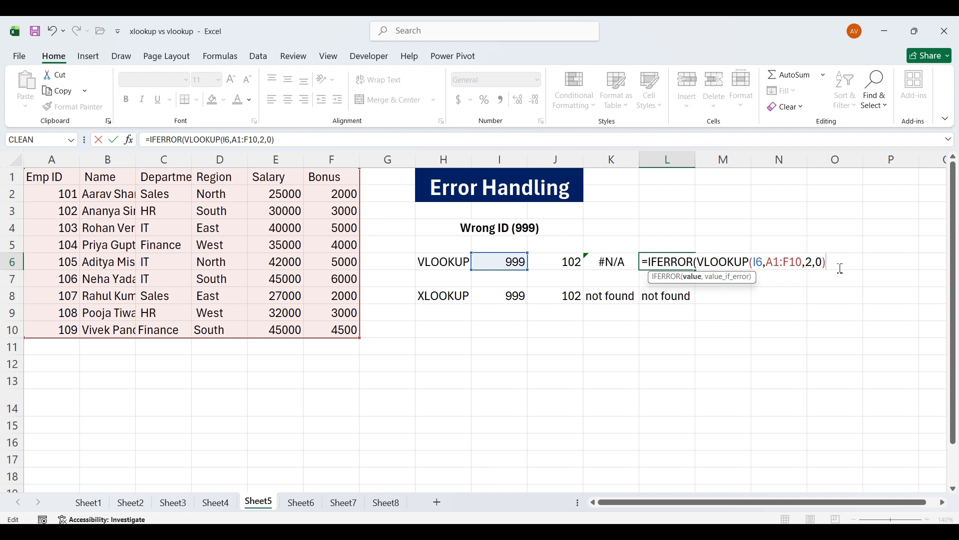
pyautogui.write(',"not found"')
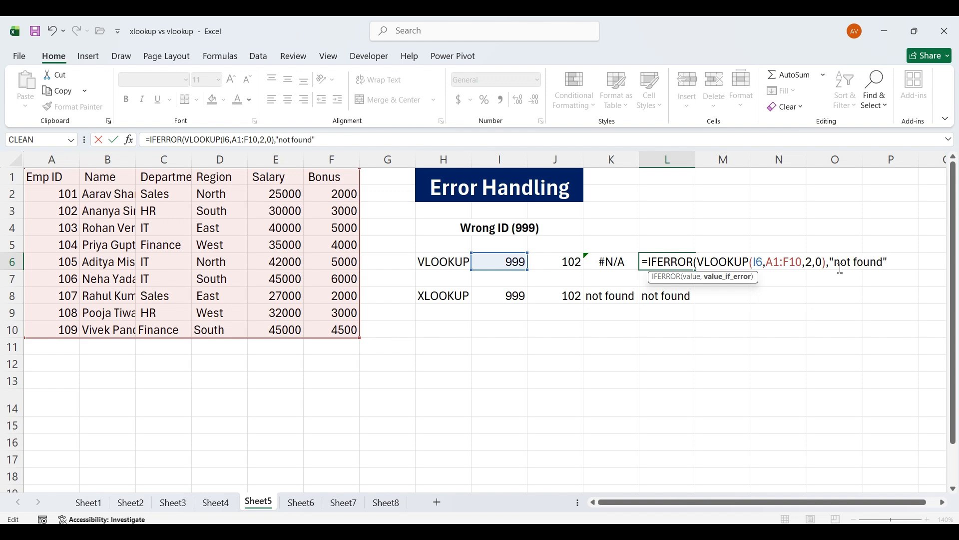
pyautogui.press('Return')
pyautogui.press('Return')
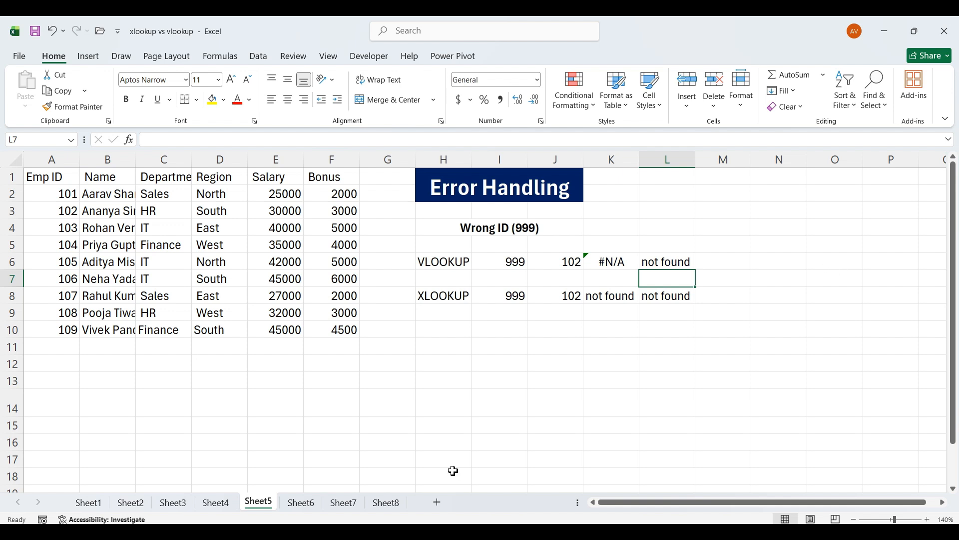
# On Sheet6, look up the IT department from J6 by entering =VLOOKUP(J6,A1:F10,2,0) in L6.
pyautogui.click(301, 502)
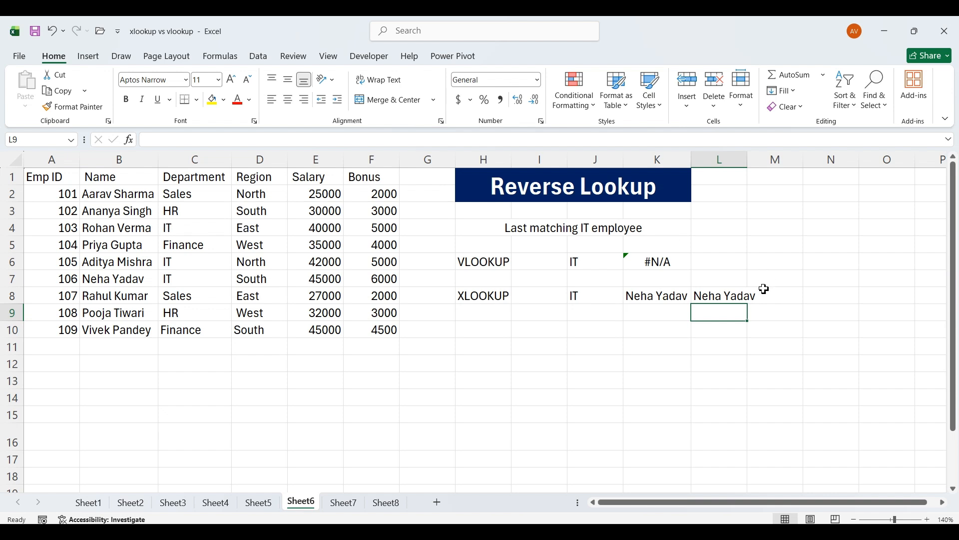
pyautogui.click(719, 260)
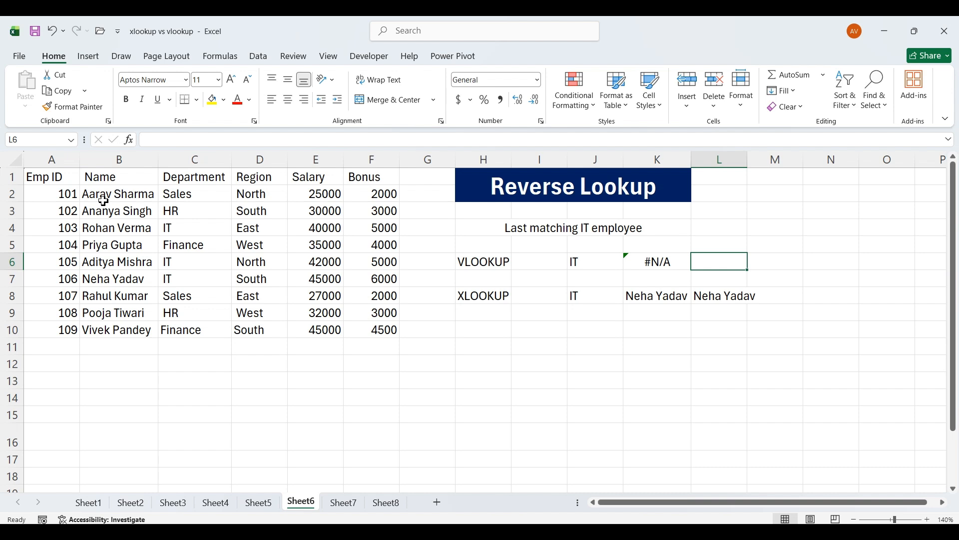
pyautogui.write('=v')
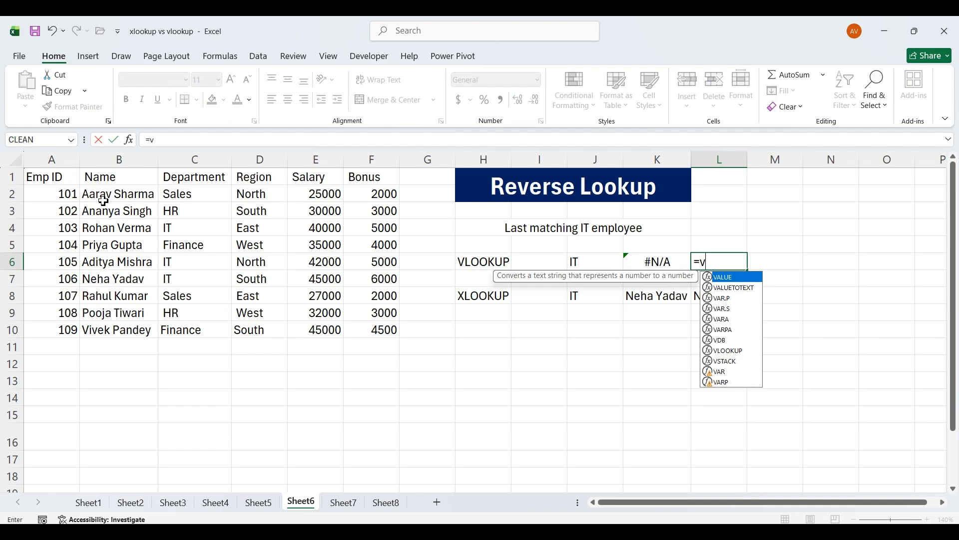
pyautogui.write('loo')
pyautogui.press('Tab')
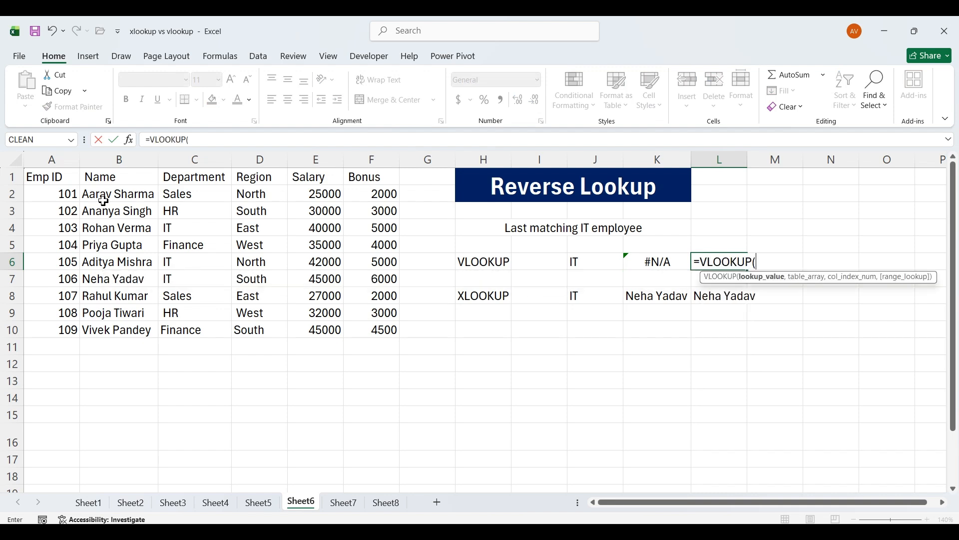
pyautogui.click(586, 262)
pyautogui.click(586, 262)
pyautogui.write(',')
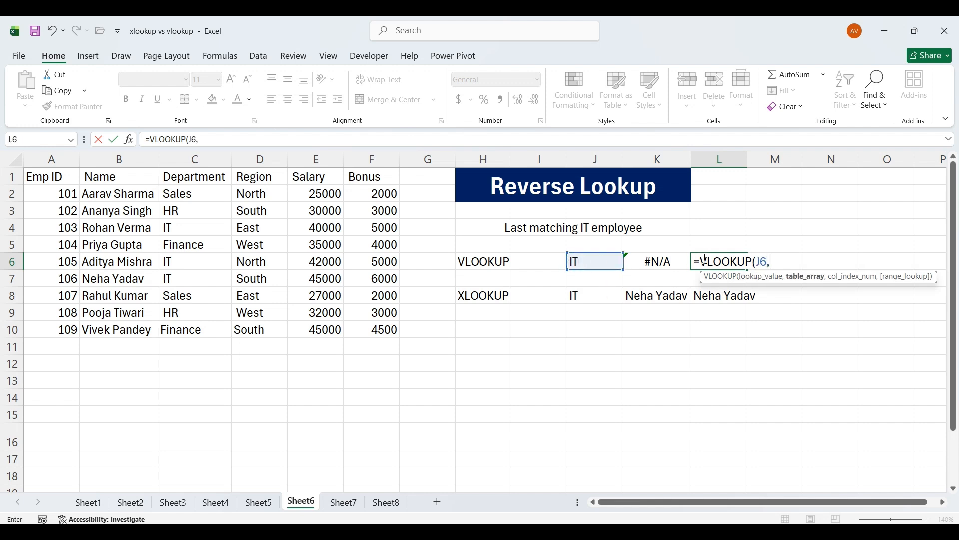
pyautogui.moveTo(53, 178); pyautogui.dragTo(385, 324)
pyautogui.write(',')
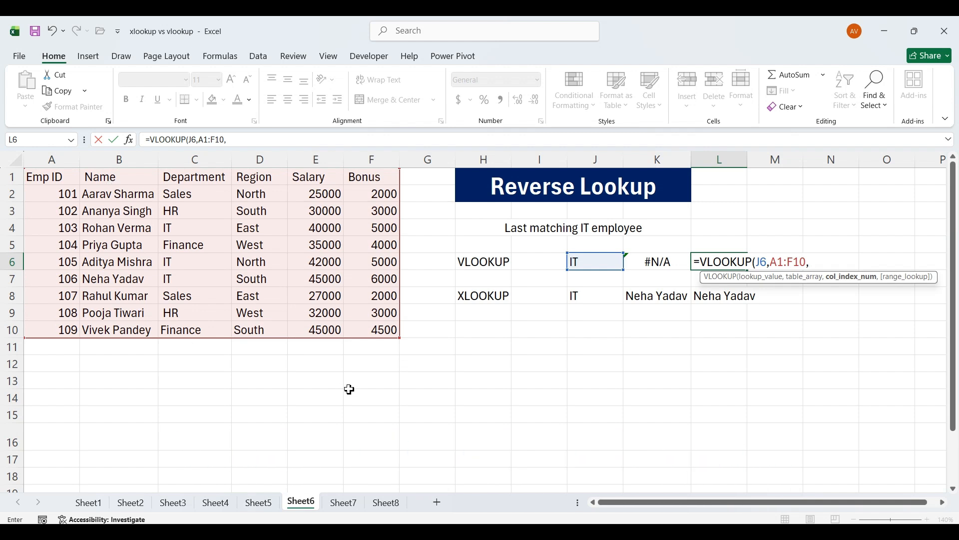
pyautogui.write('2')
pyautogui.write(',0')
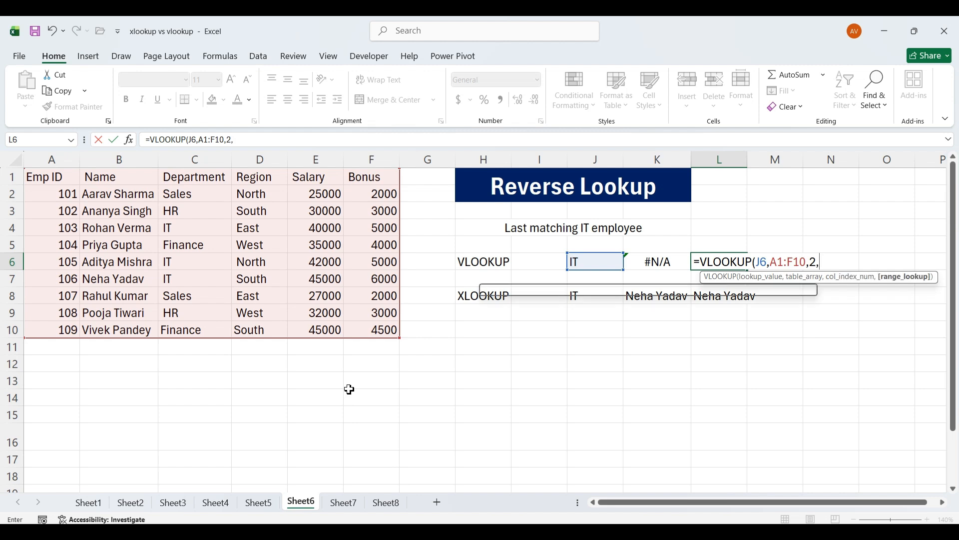
pyautogui.press('Return')
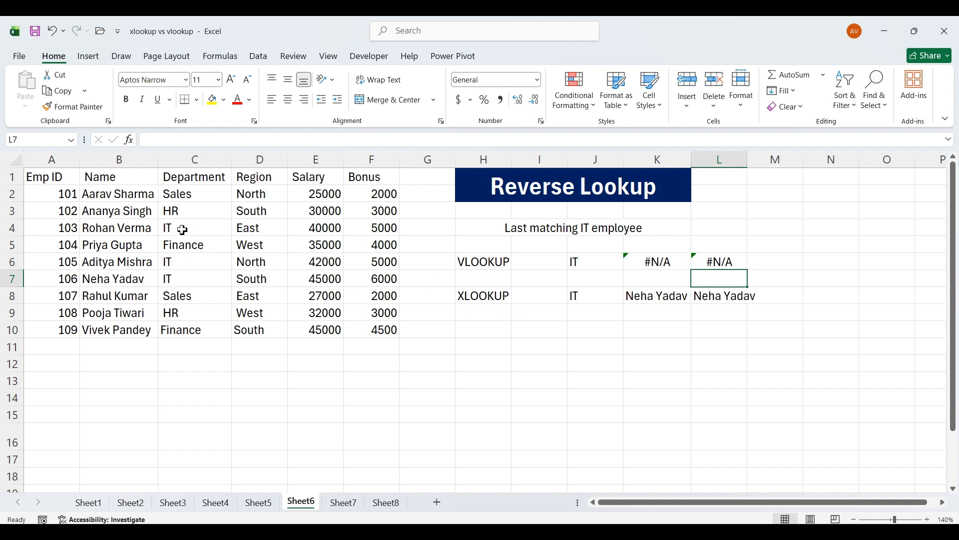
# Widen column L and find the last matching IT employee by entering =XLOOKUP(J8,C1:C10,B1:B10,,0,-1) in M8.
pyautogui.click(791, 297)
pyautogui.moveTo(748, 161); pyautogui.dragTo(759, 161)
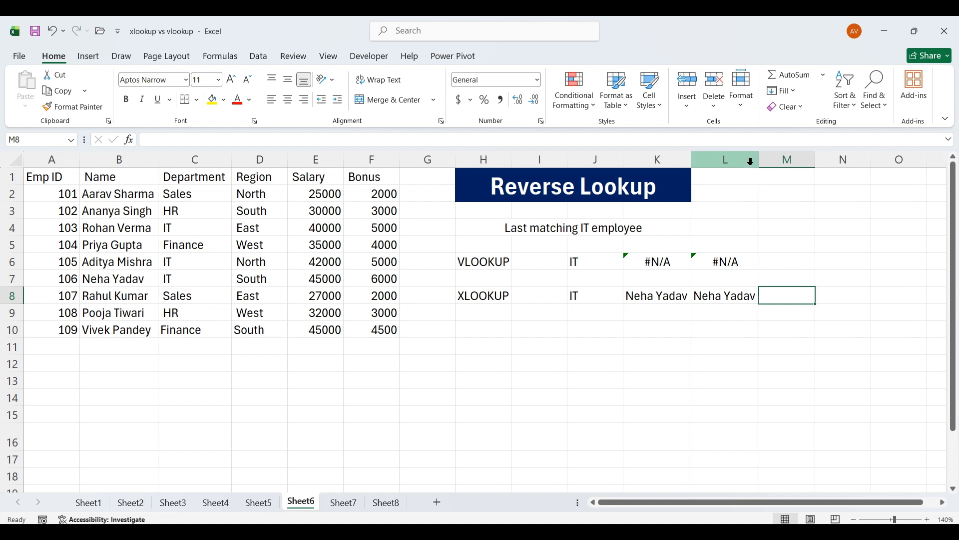
pyautogui.write('=')
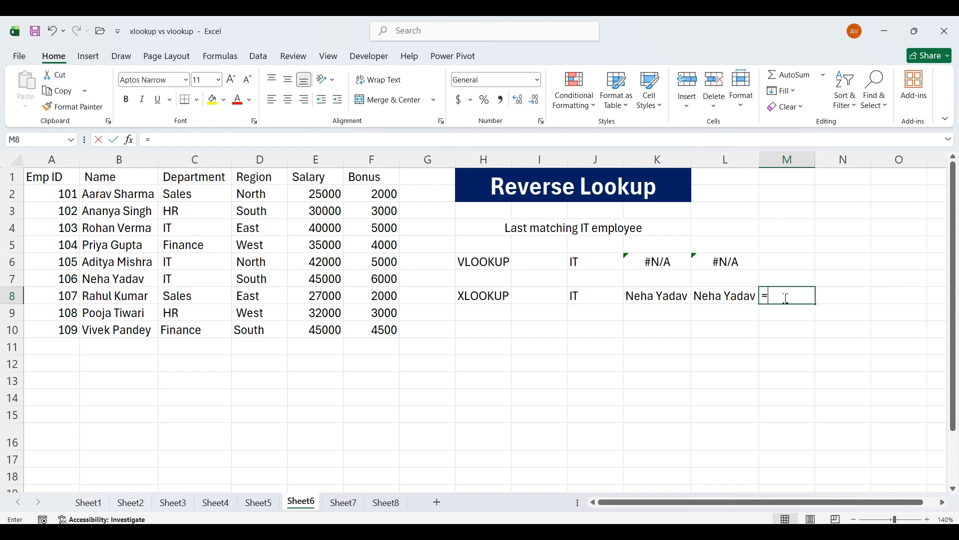
pyautogui.write('xloo')
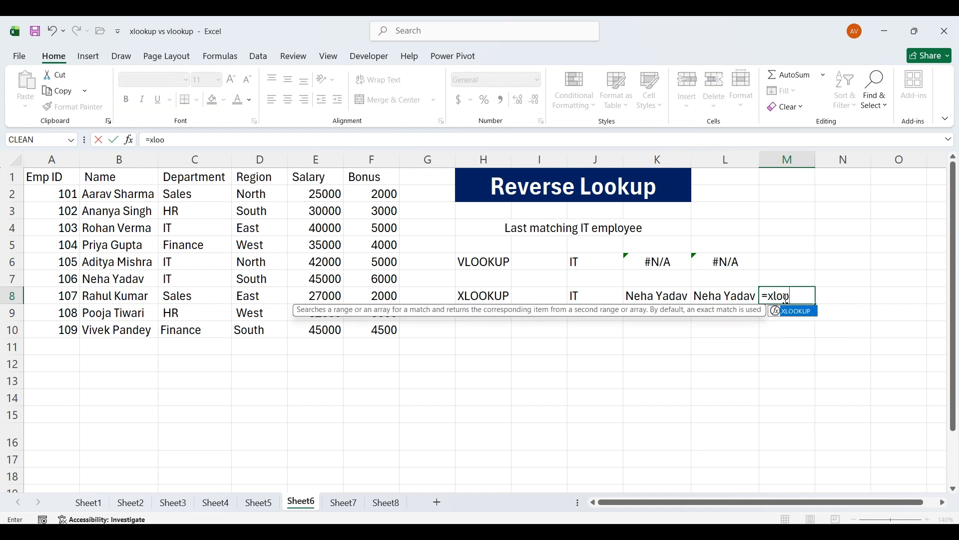
pyautogui.press('Tab')
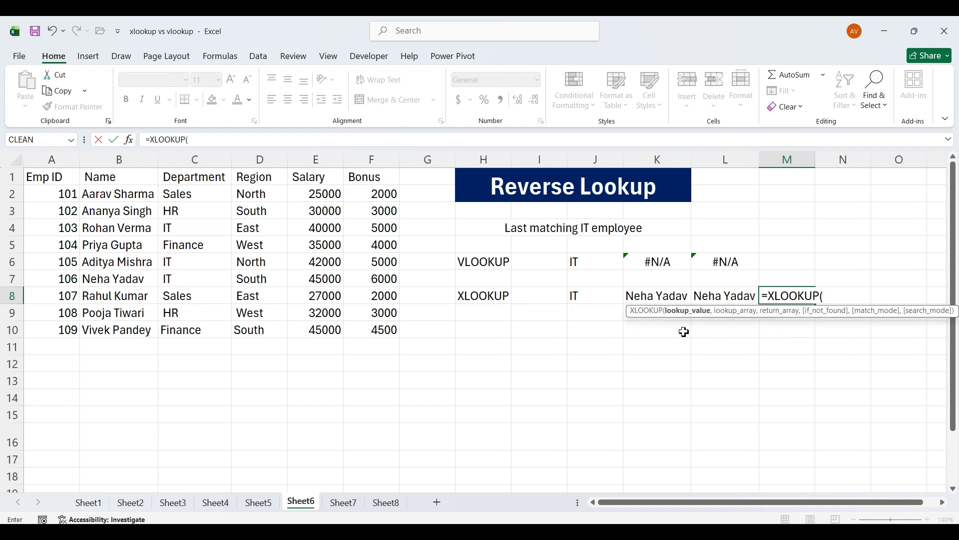
pyautogui.click(606, 302)
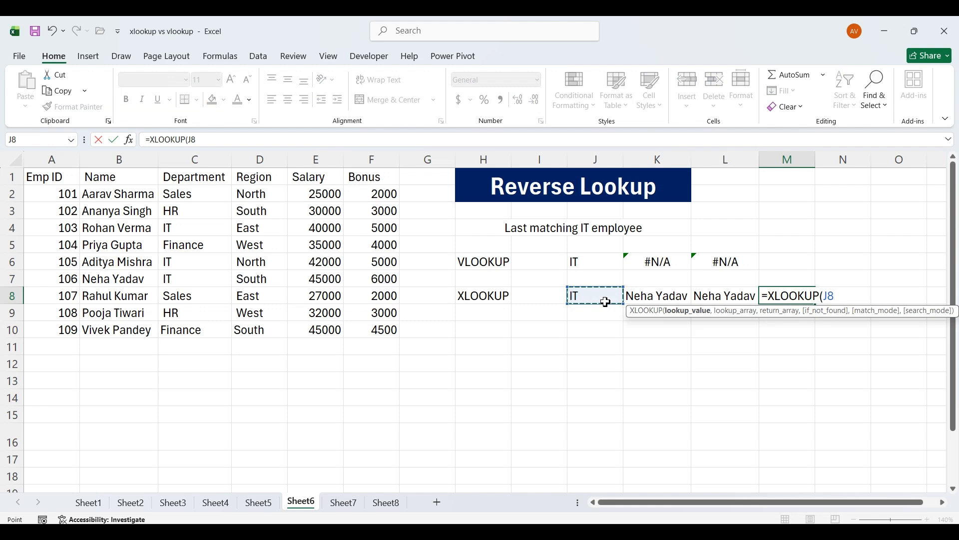
pyautogui.write(',')
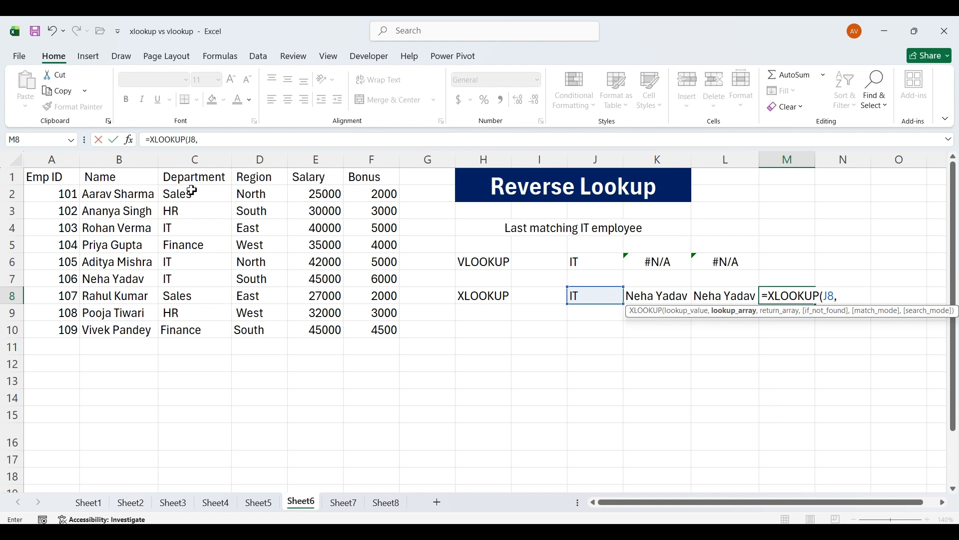
pyautogui.moveTo(192, 181); pyautogui.dragTo(203, 328)
pyautogui.write(',')
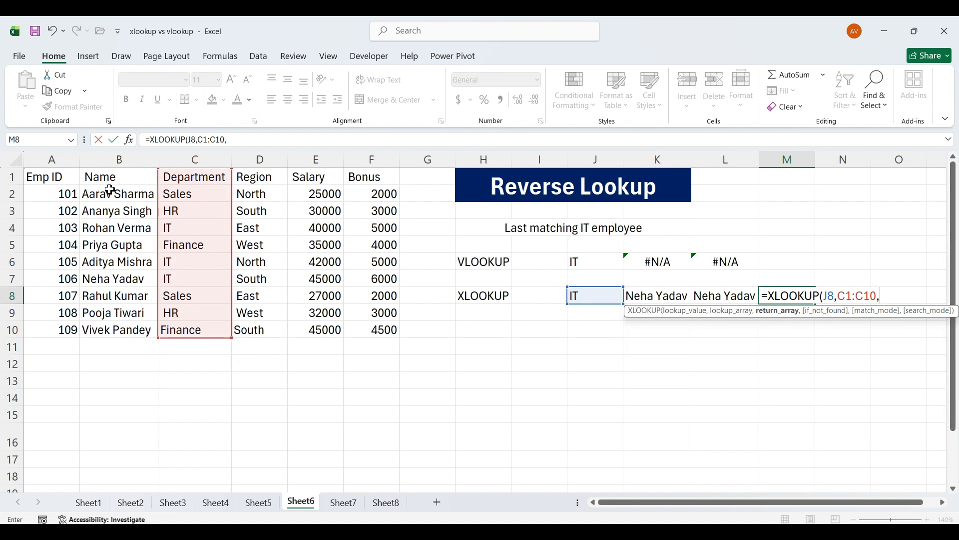
pyautogui.moveTo(116, 181); pyautogui.dragTo(126, 328)
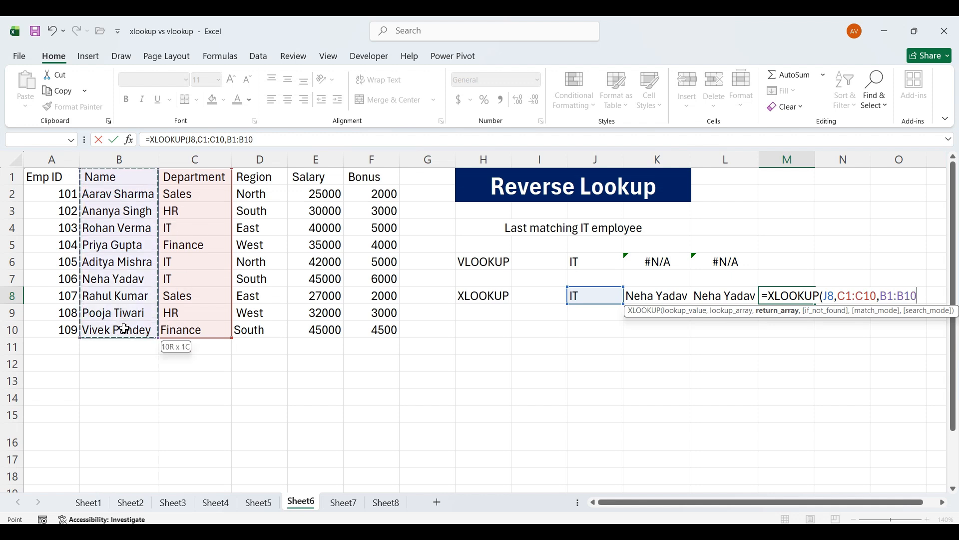
pyautogui.write(',')
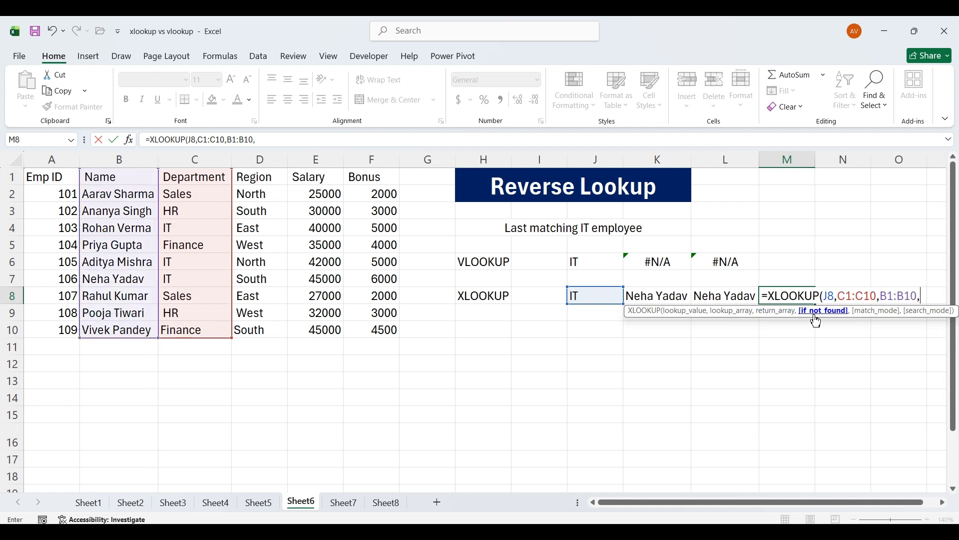
pyautogui.write(',')
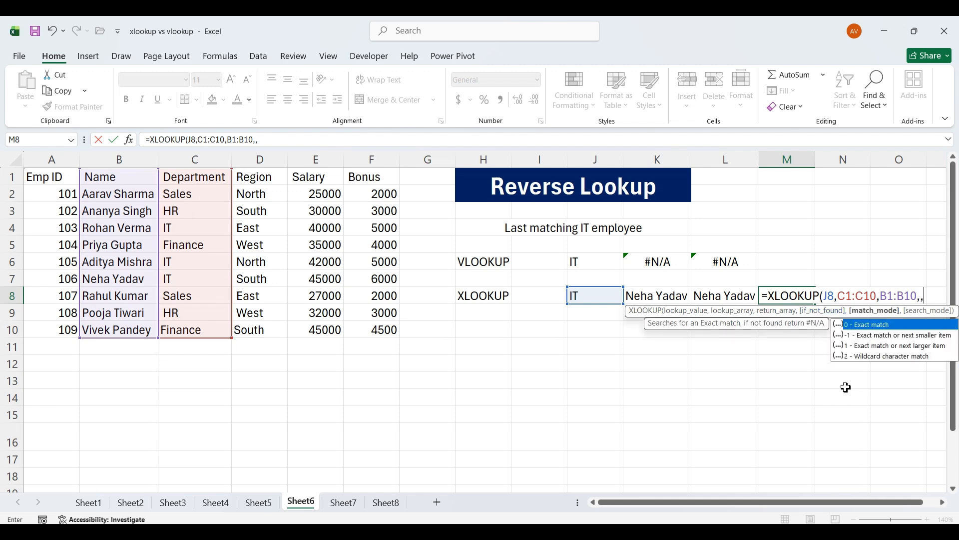
pyautogui.write('0,')
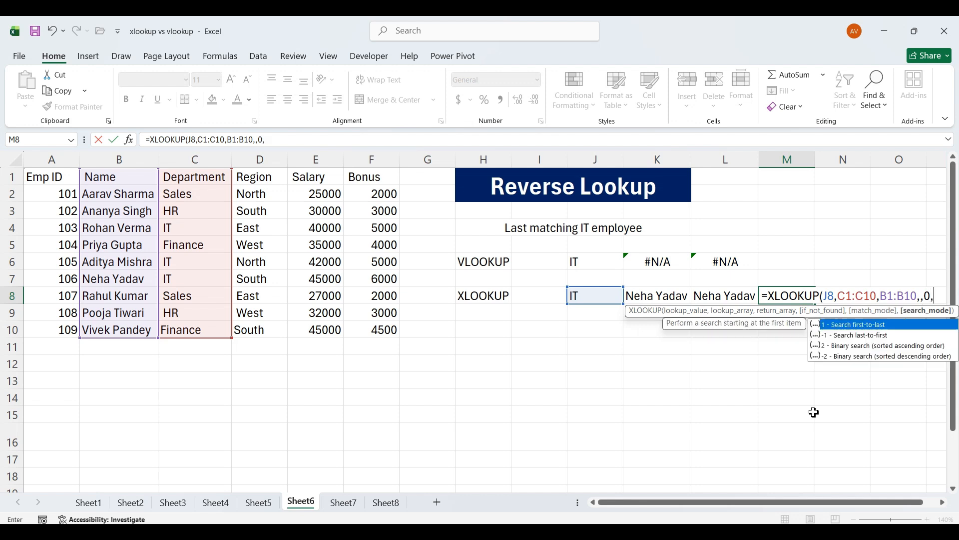
pyautogui.write('-')
pyautogui.write('1')
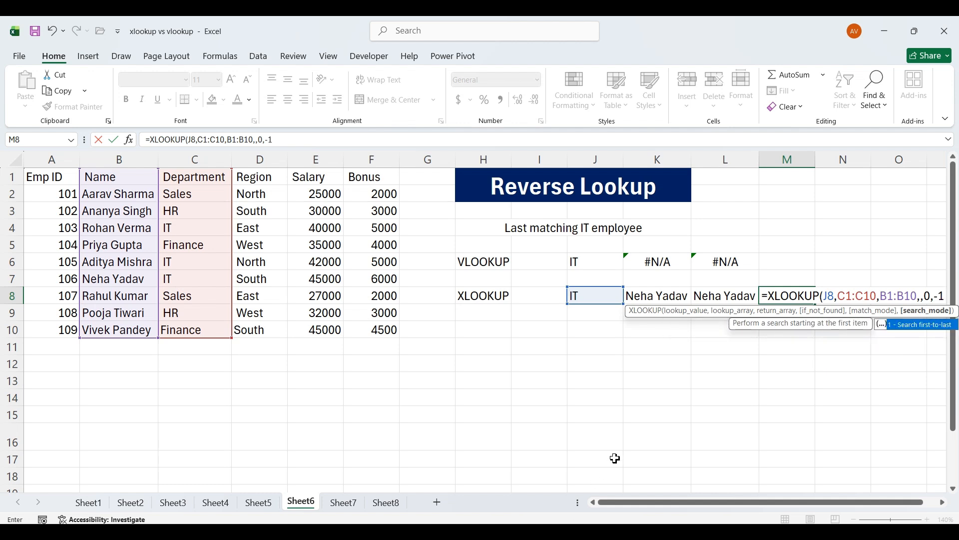
pyautogui.press('Return')
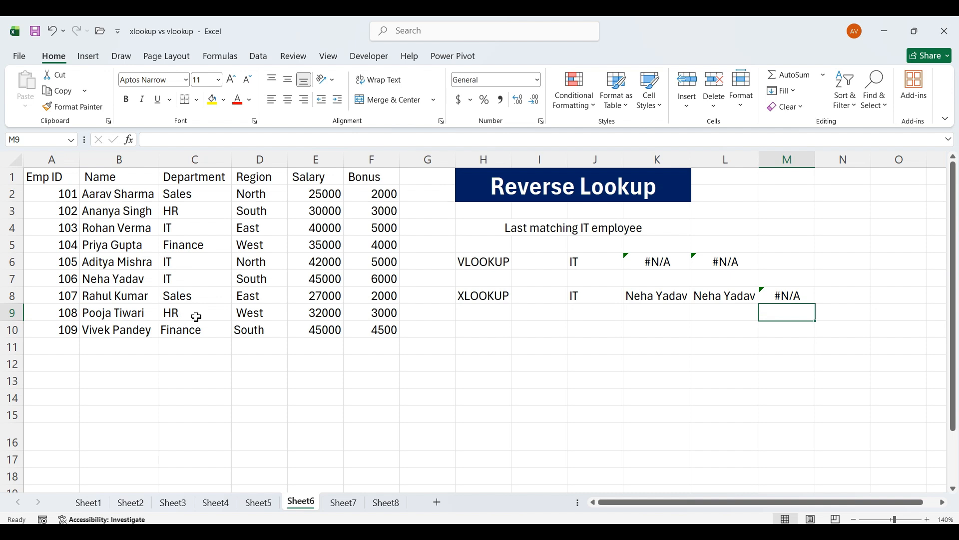
# Wrap the lookup array C1:C10 of the XLOOKUP formula in M8 in TRIM and autofit column M's width.
pyautogui.click(789, 297)
pyautogui.doubleClick(790, 297)
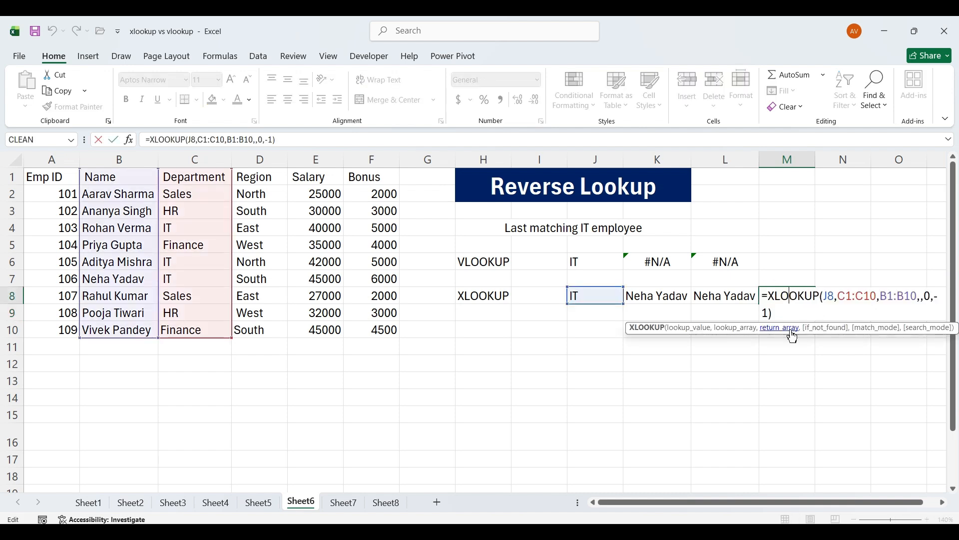
pyautogui.click(842, 299)
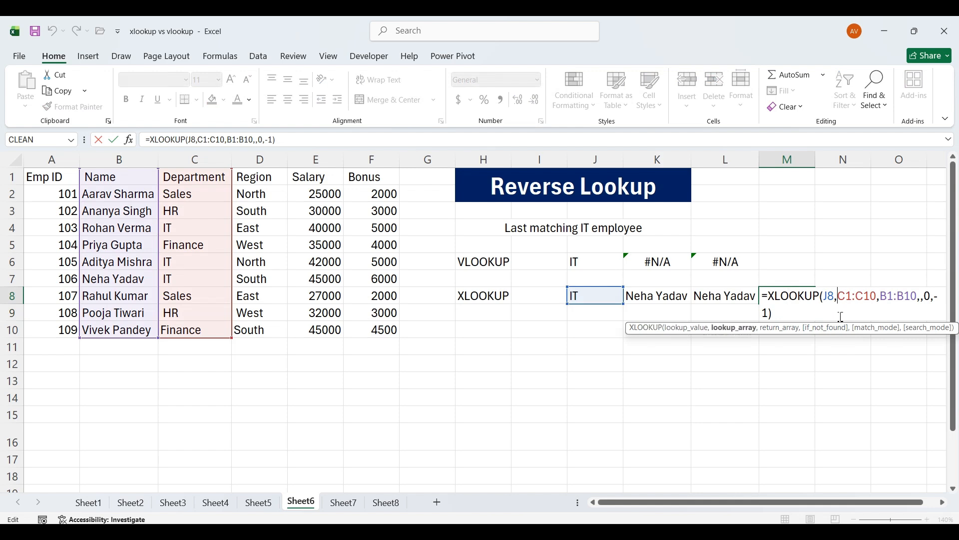
pyautogui.write('tr')
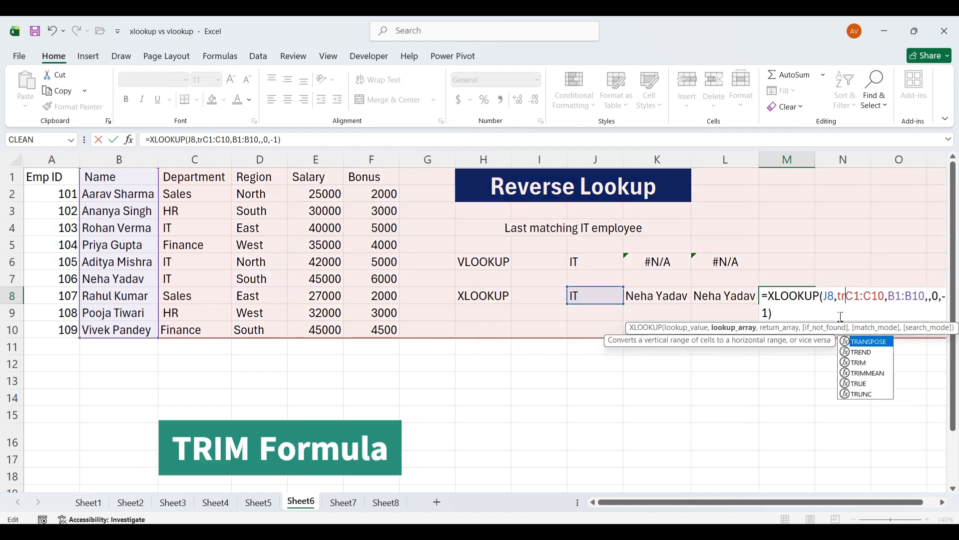
pyautogui.write('im(')
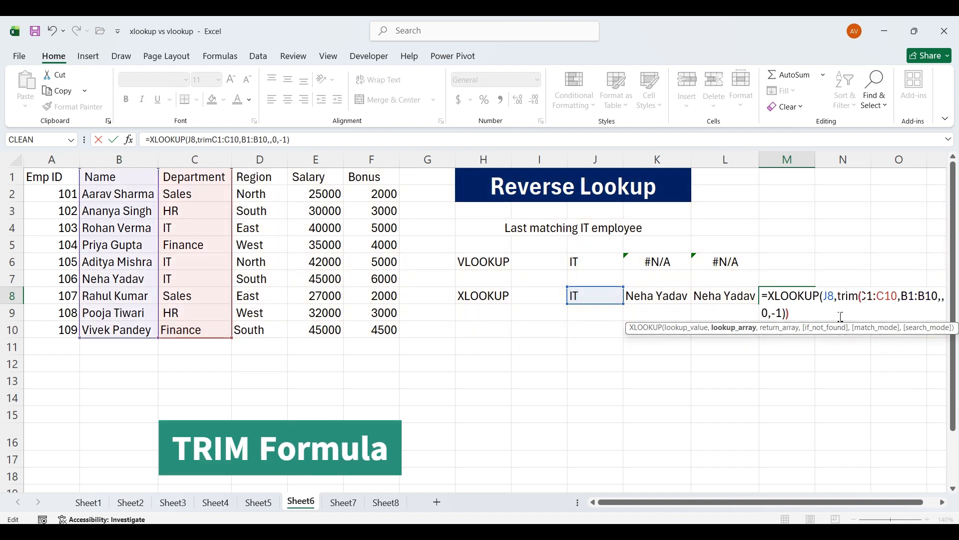
pyautogui.click(905, 299)
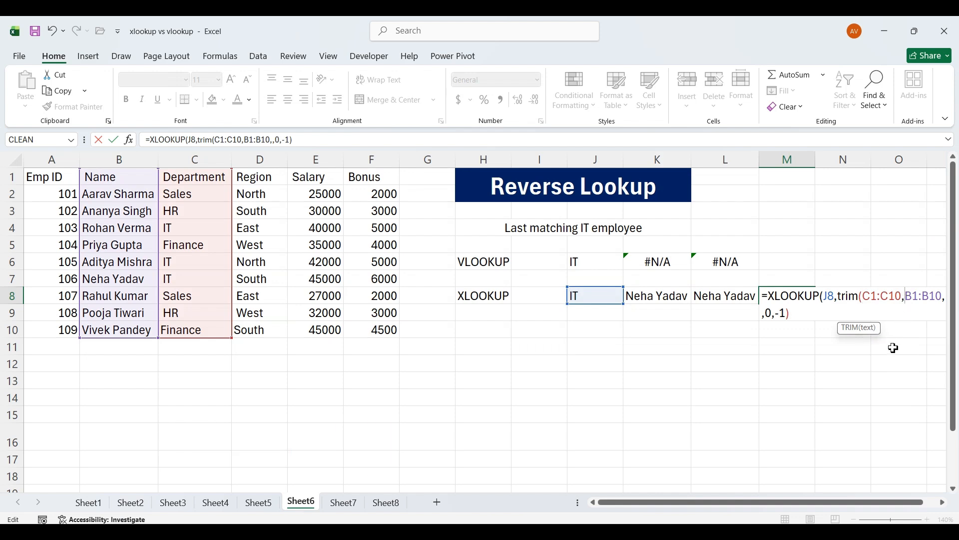
pyautogui.click(903, 300)
pyautogui.write('),')
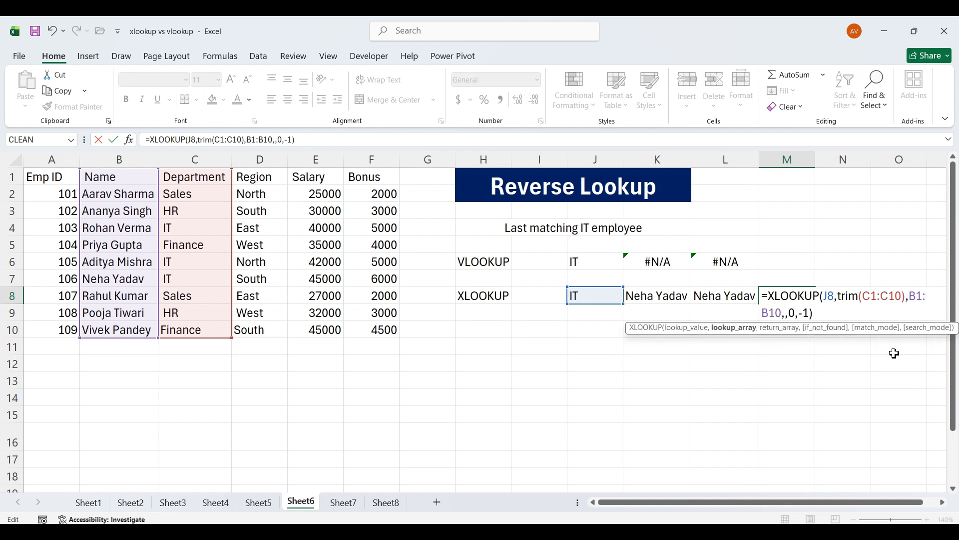
pyautogui.press('Return')
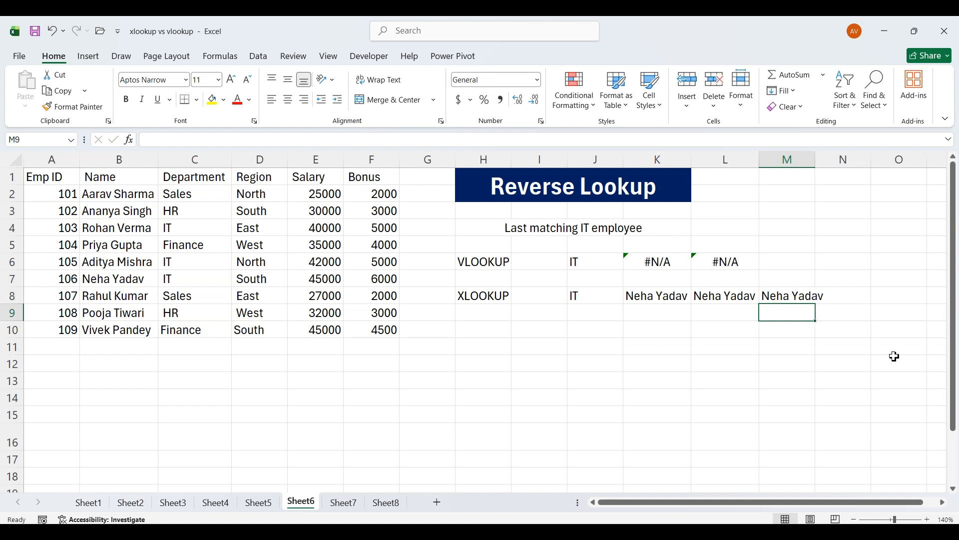
pyautogui.doubleClick(816, 160)
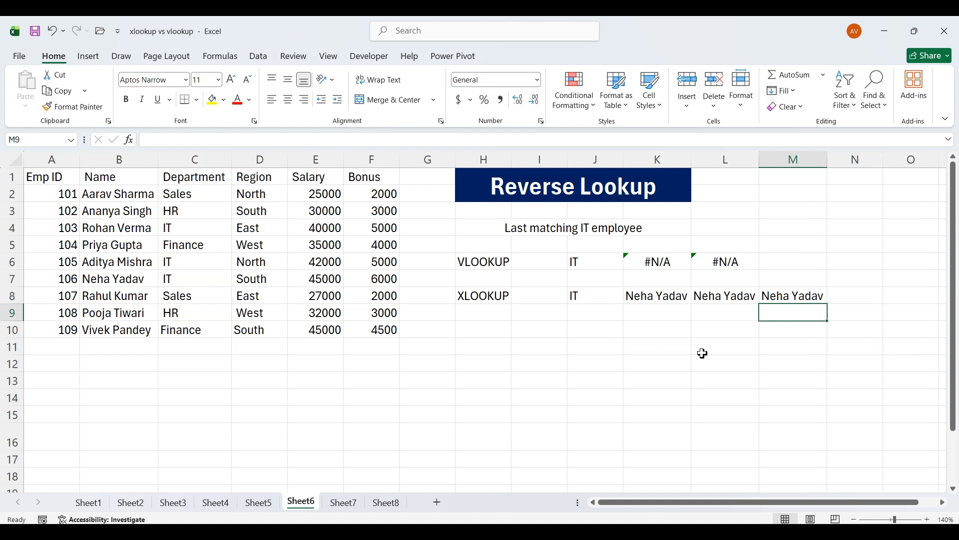
pyautogui.click(631, 349)
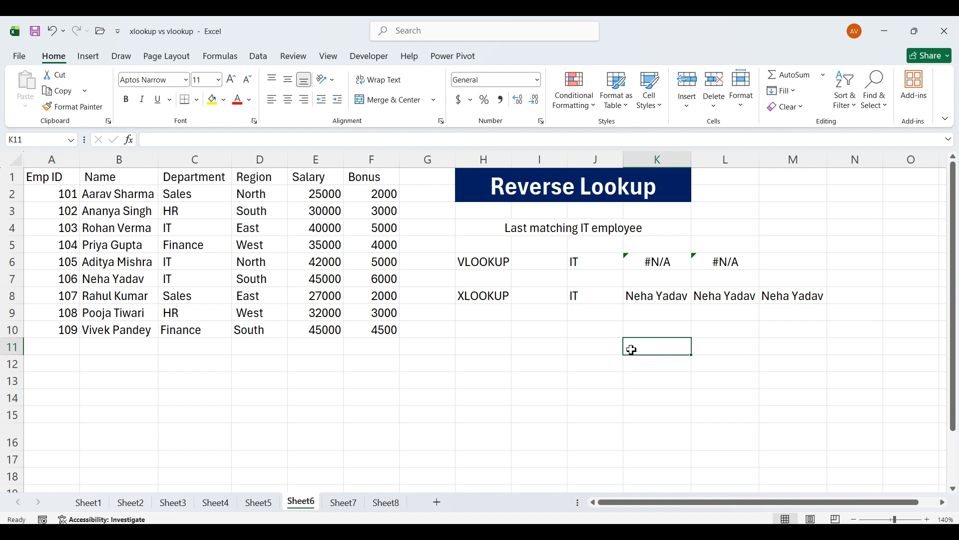